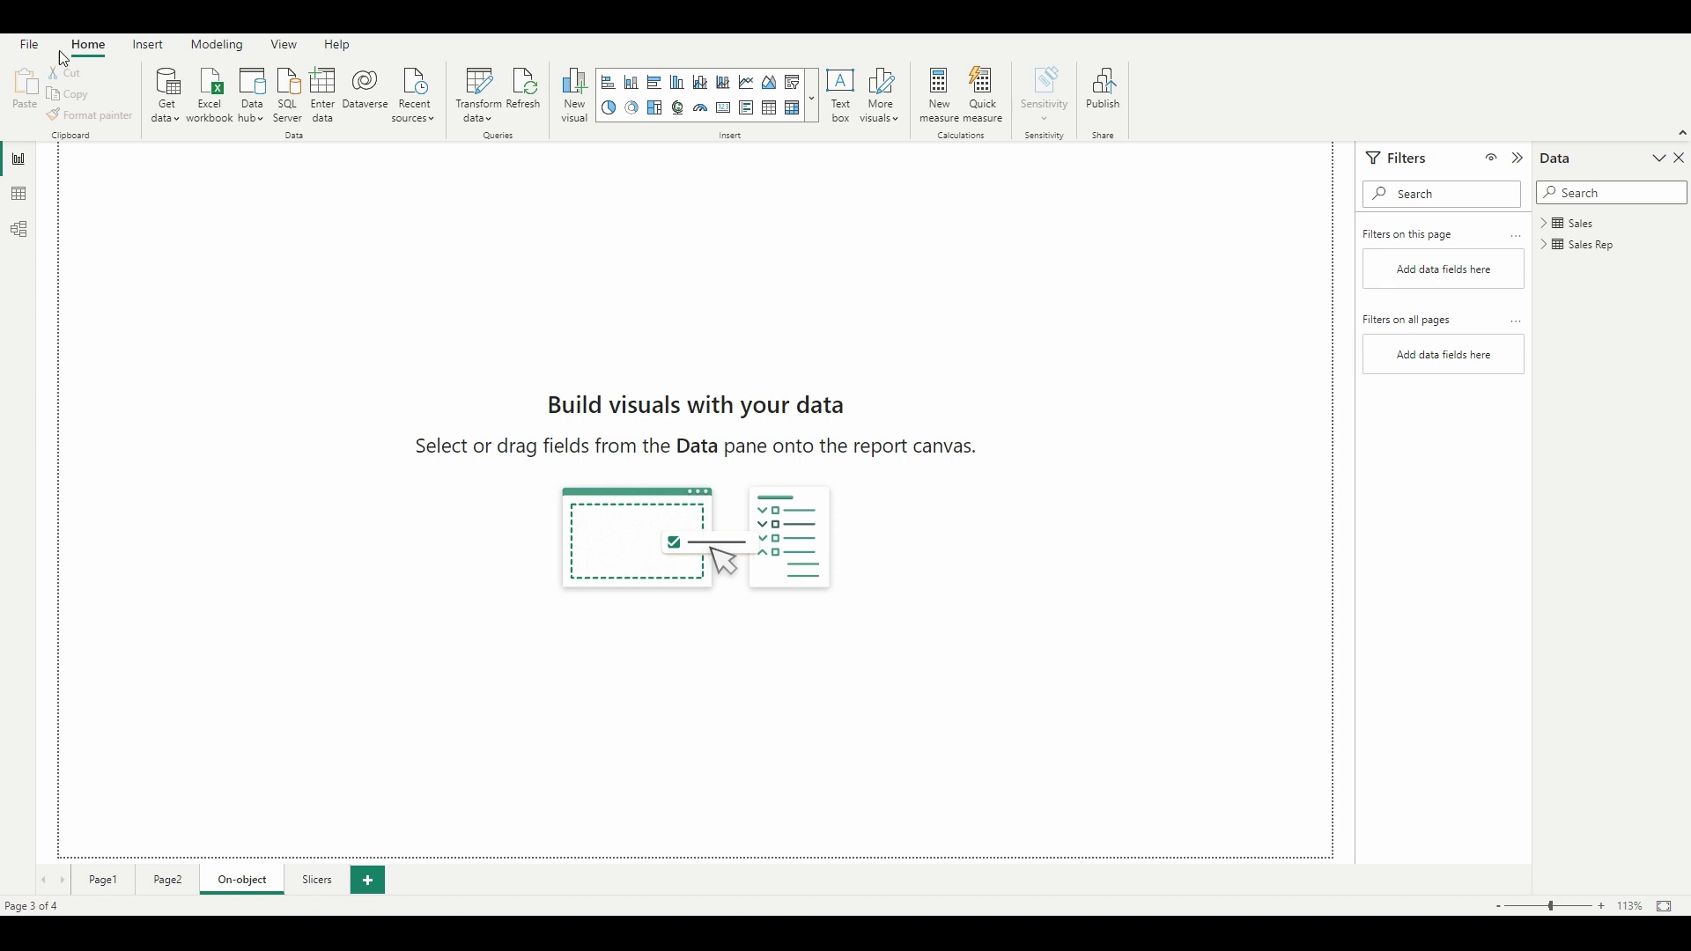
Review the preview feature settings in the Options dialog, then close it.
{"action": "left_click", "coordinate": [33, 48]}
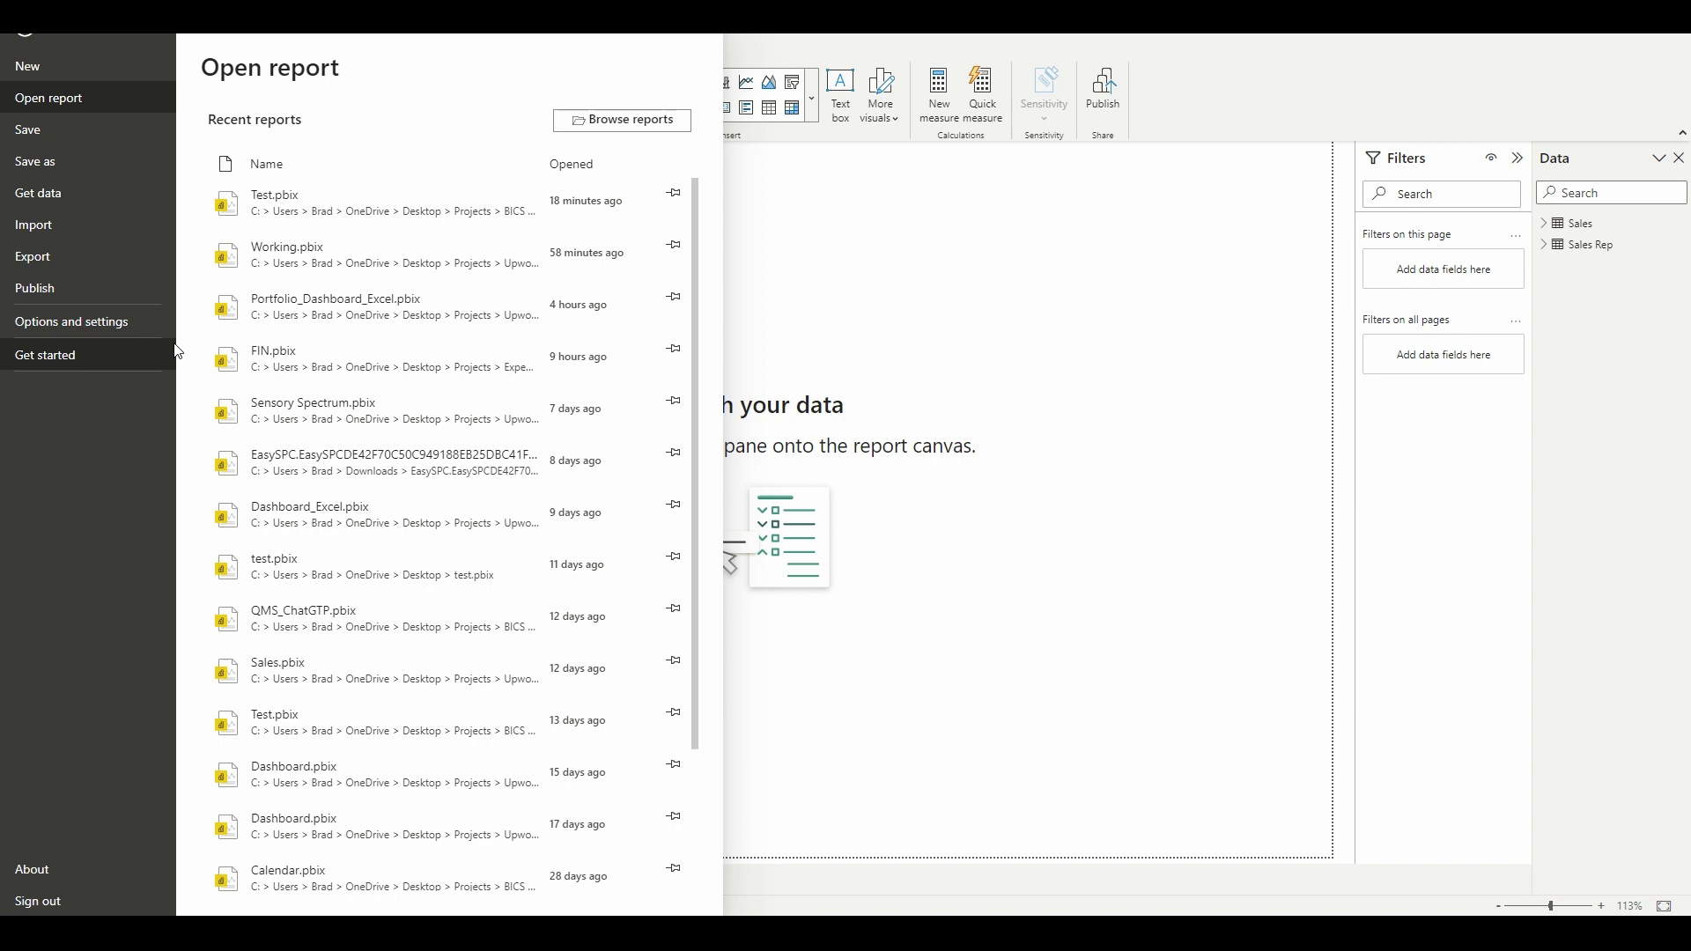
{"action": "left_click", "coordinate": [69, 321]}
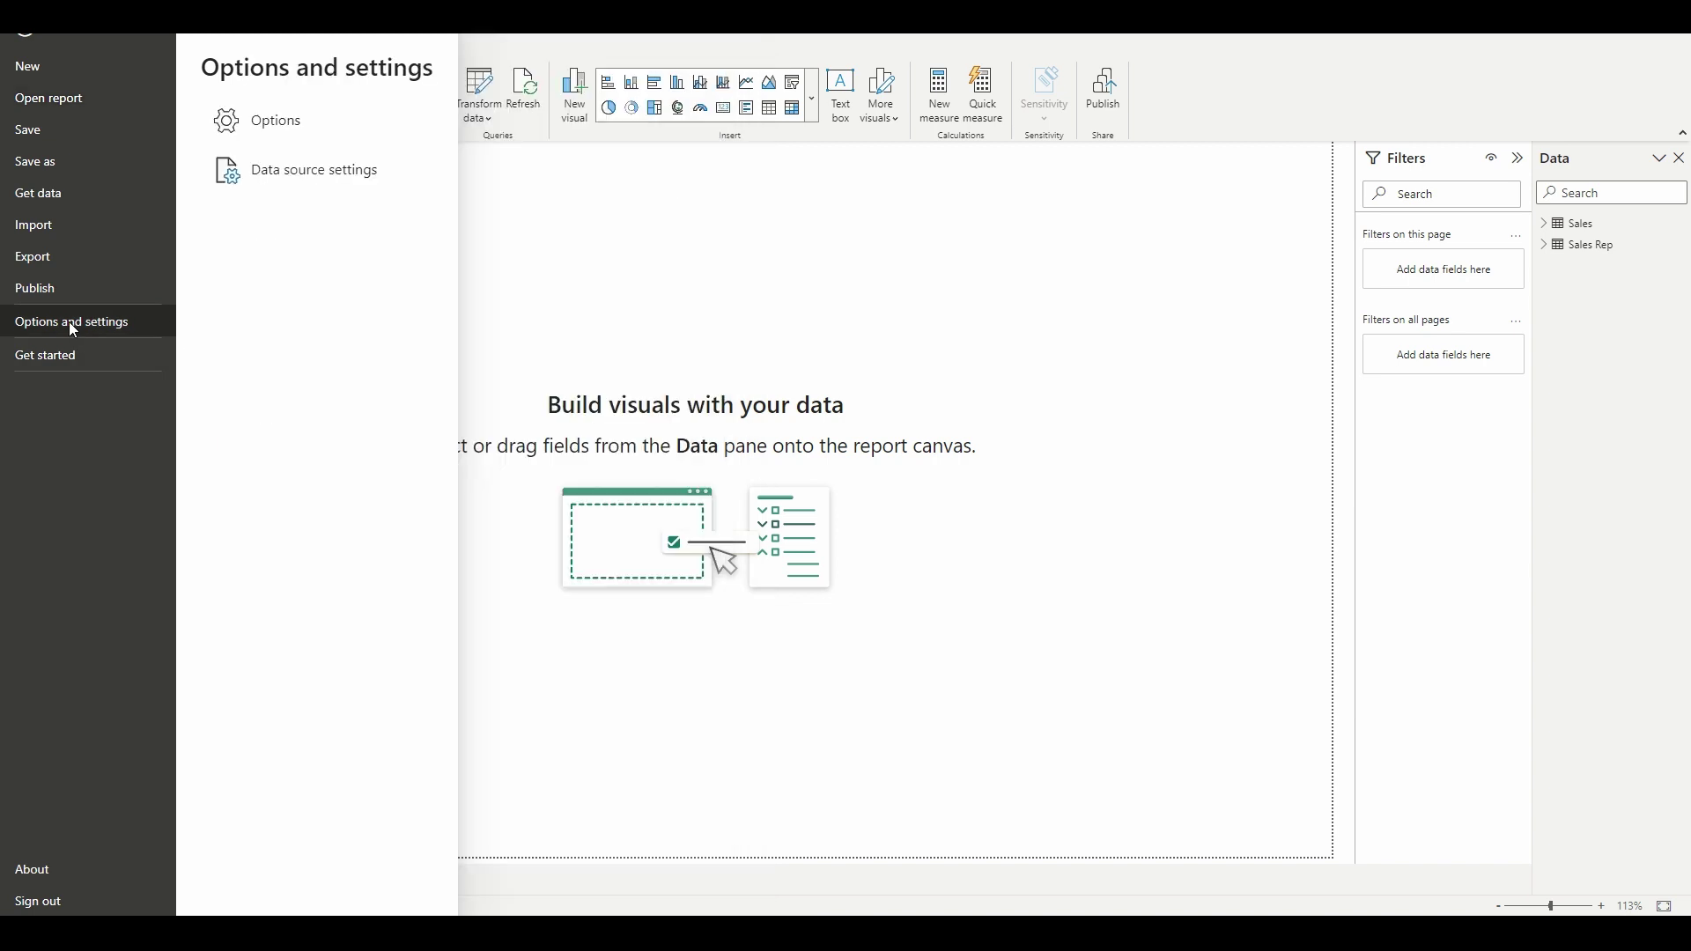
{"action": "left_click", "coordinate": [284, 132]}
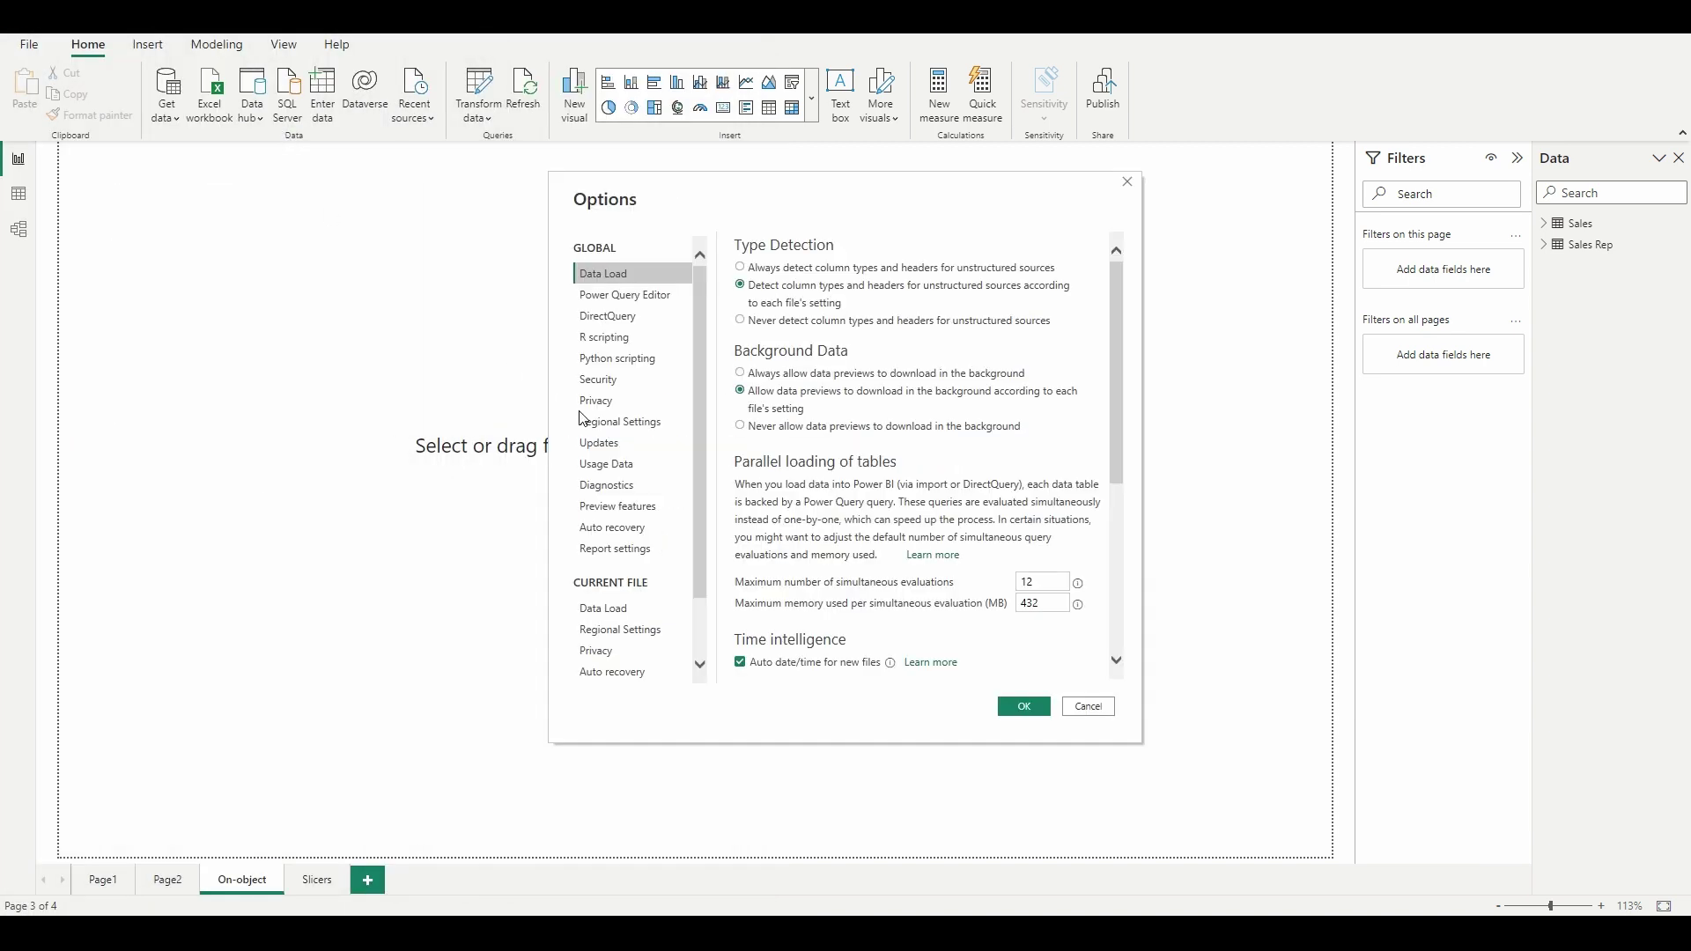
{"action": "left_click", "coordinate": [621, 506]}
{"action": "scroll", "coordinate": [914, 533], "scroll_direction": "down", "scroll_amount": 1}
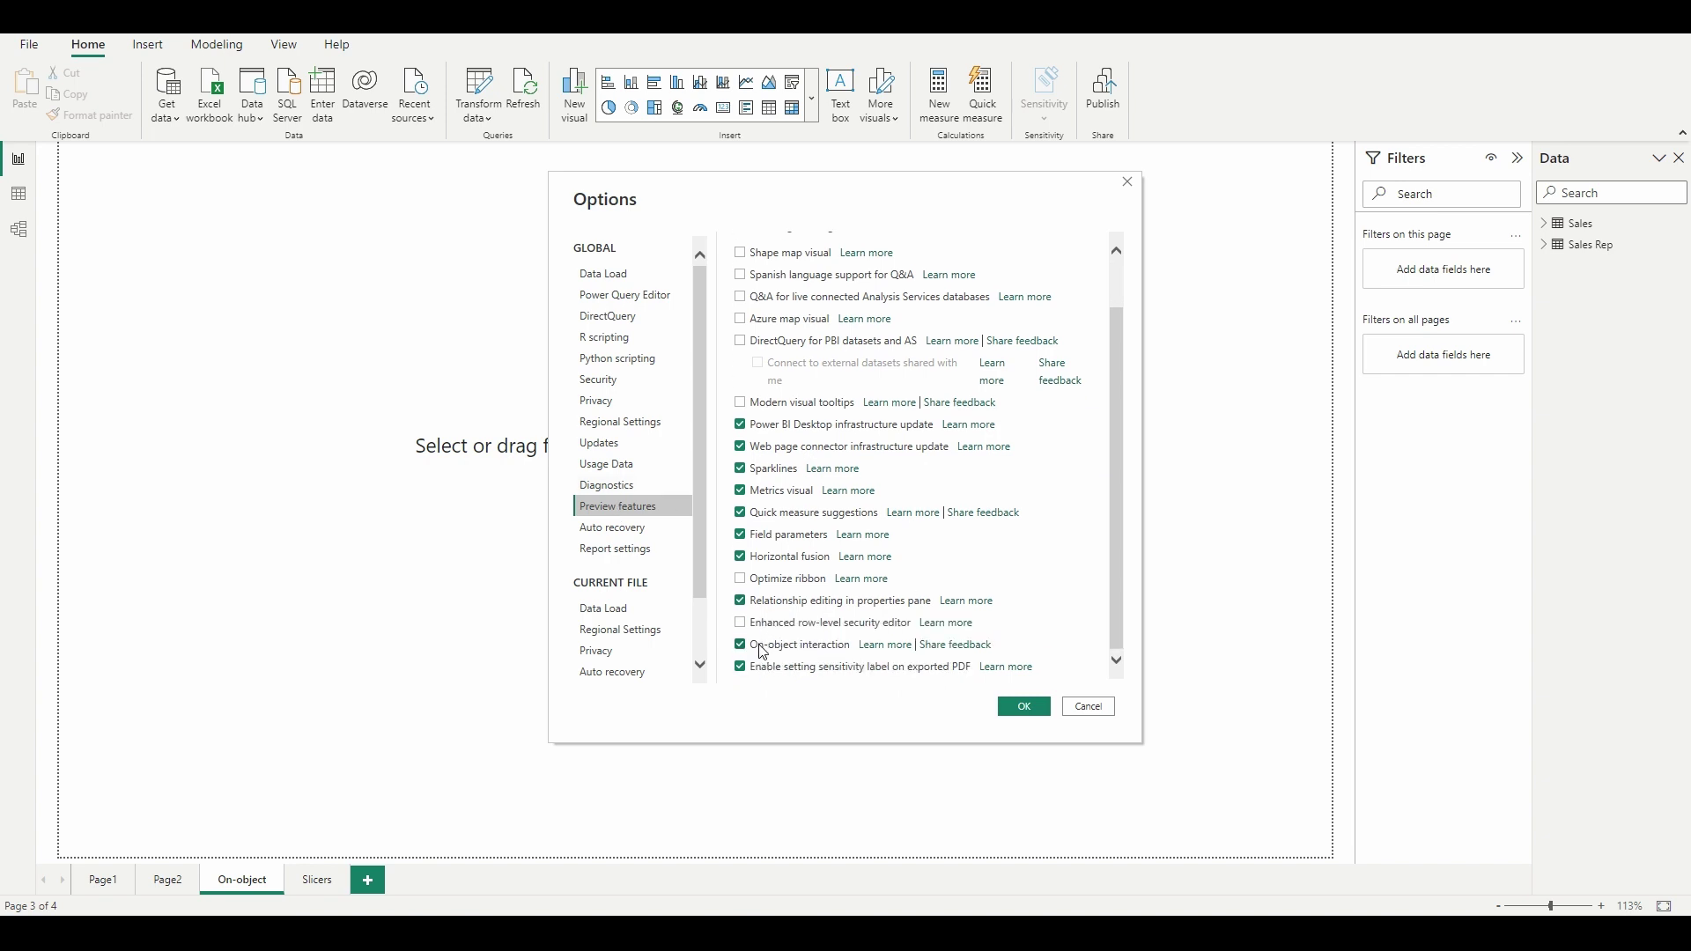
{"action": "left_click", "coordinate": [1025, 707]}
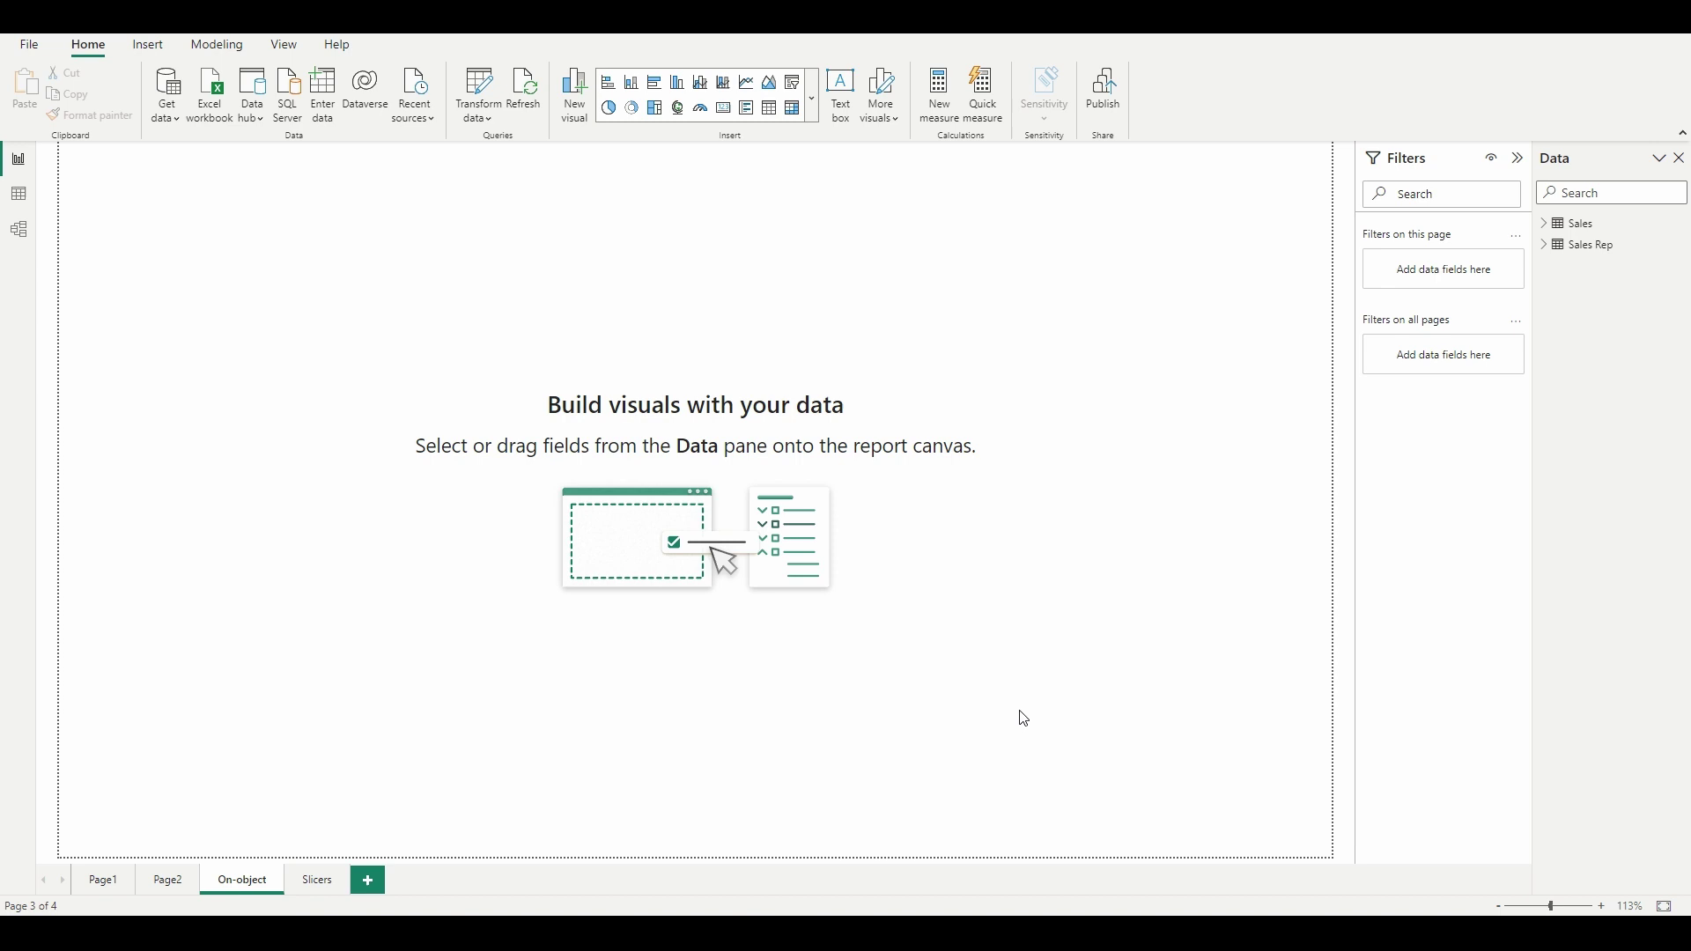
Add a Sum of Sales card showing 209.71M and move it to the page centre.
{"action": "left_click", "coordinate": [1545, 227]}
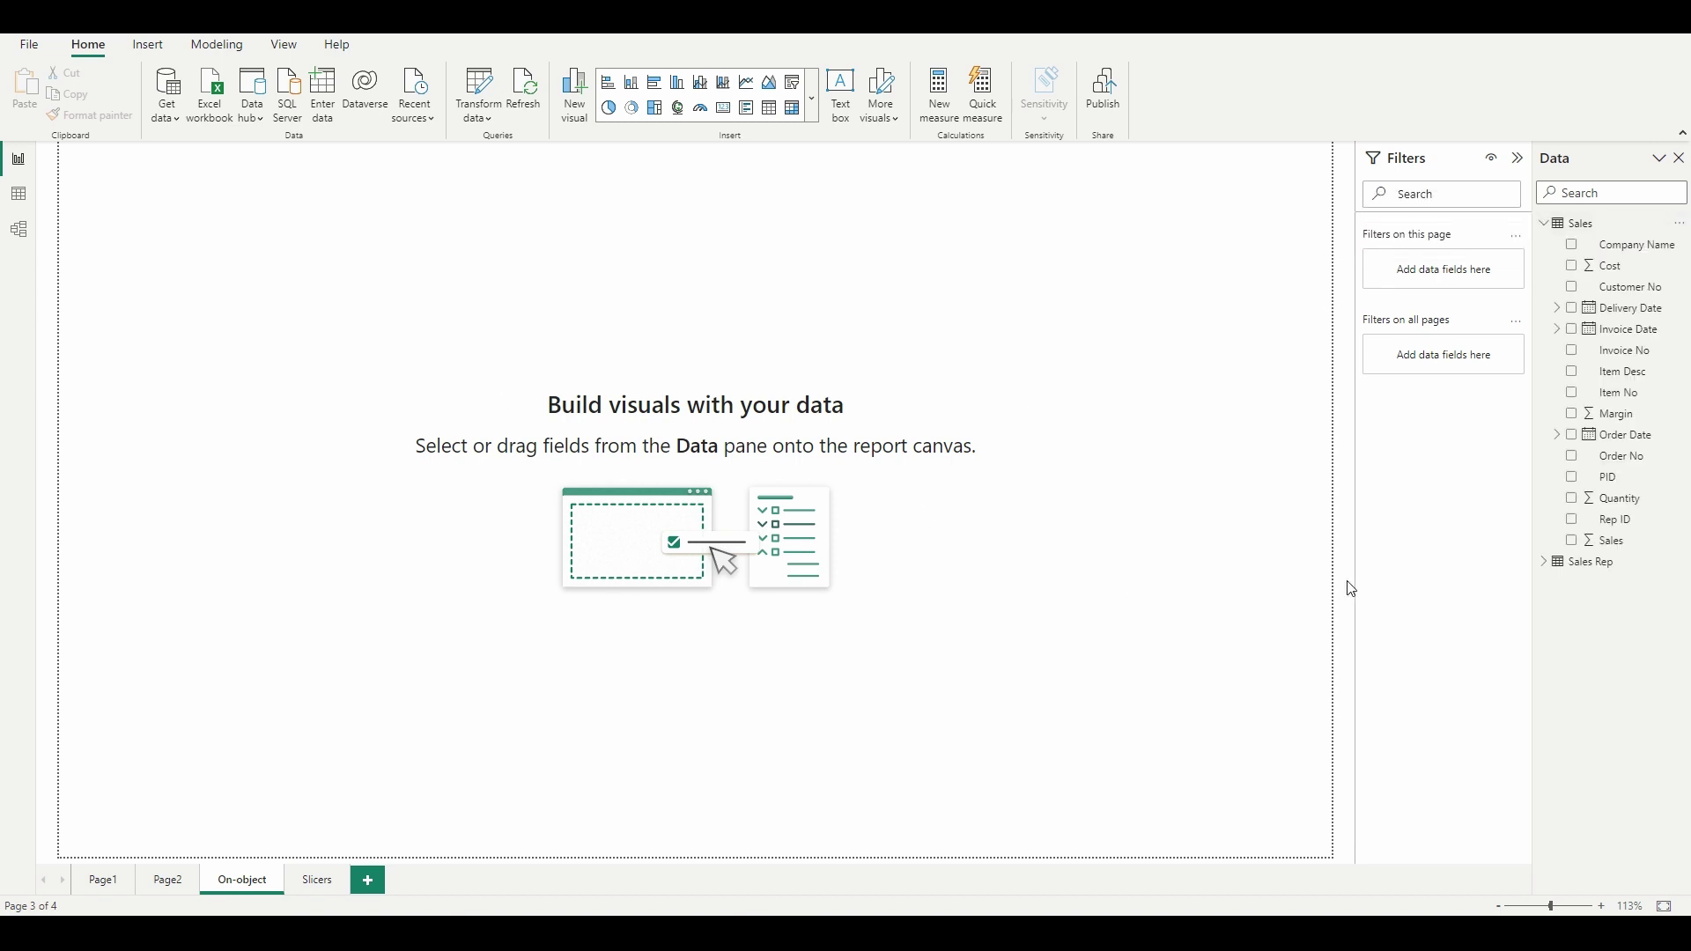
{"action": "left_click", "coordinate": [1571, 541]}
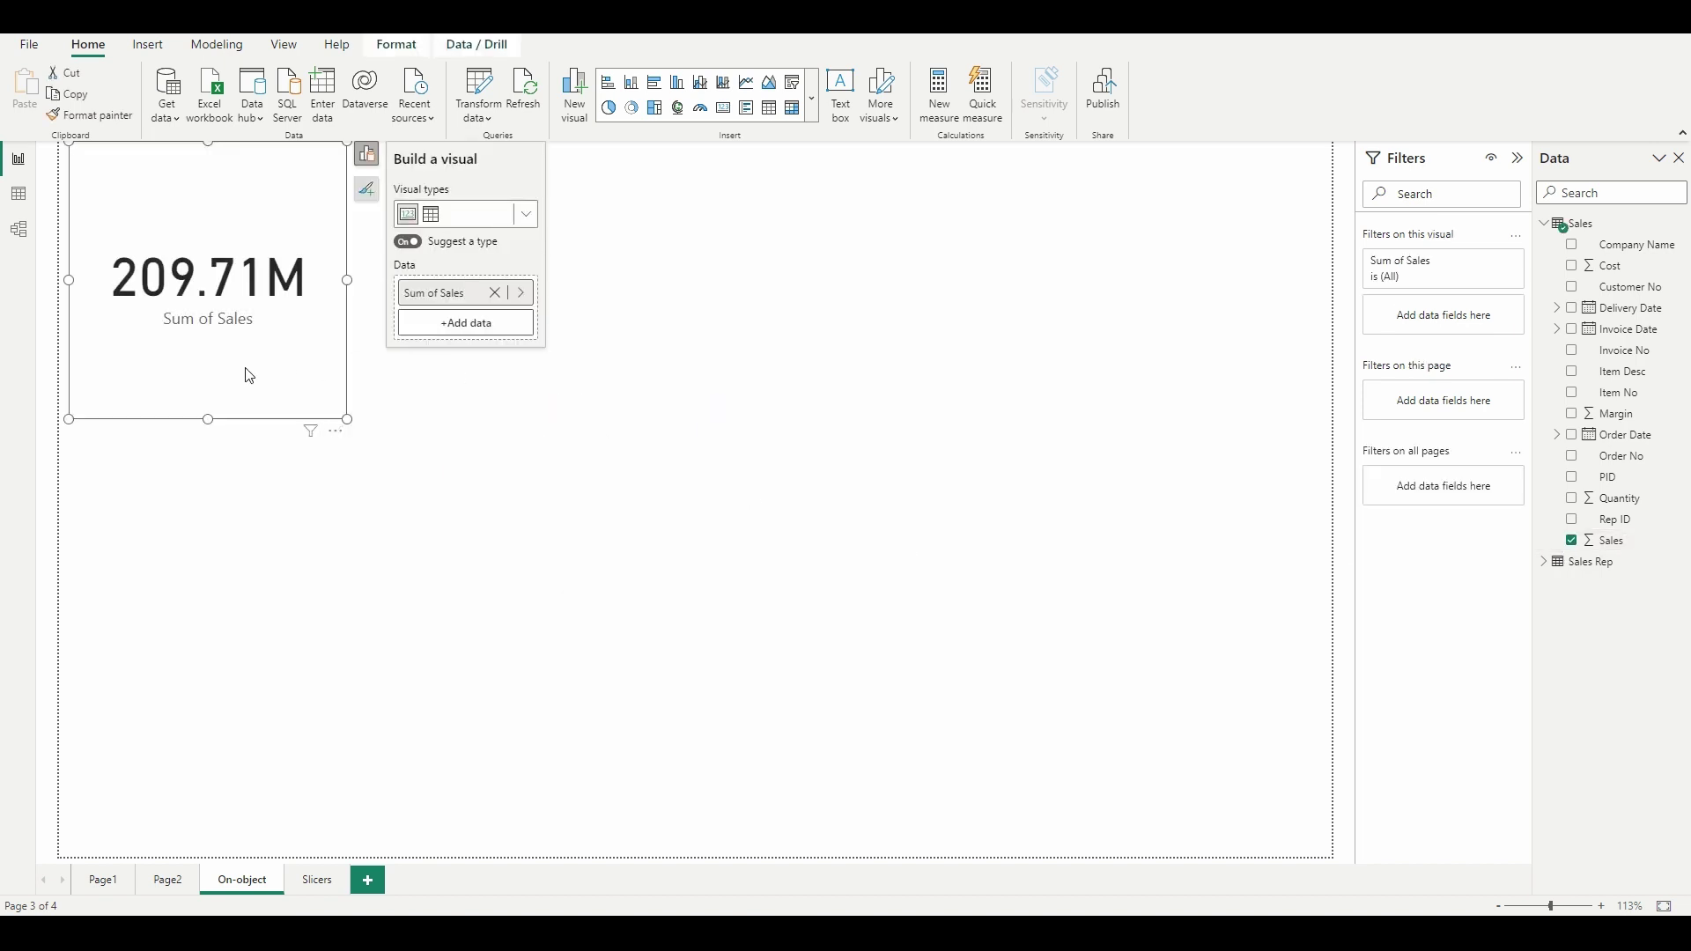
{"action": "left_click_drag", "start_coordinate": [249, 376], "coordinate": [739, 519]}
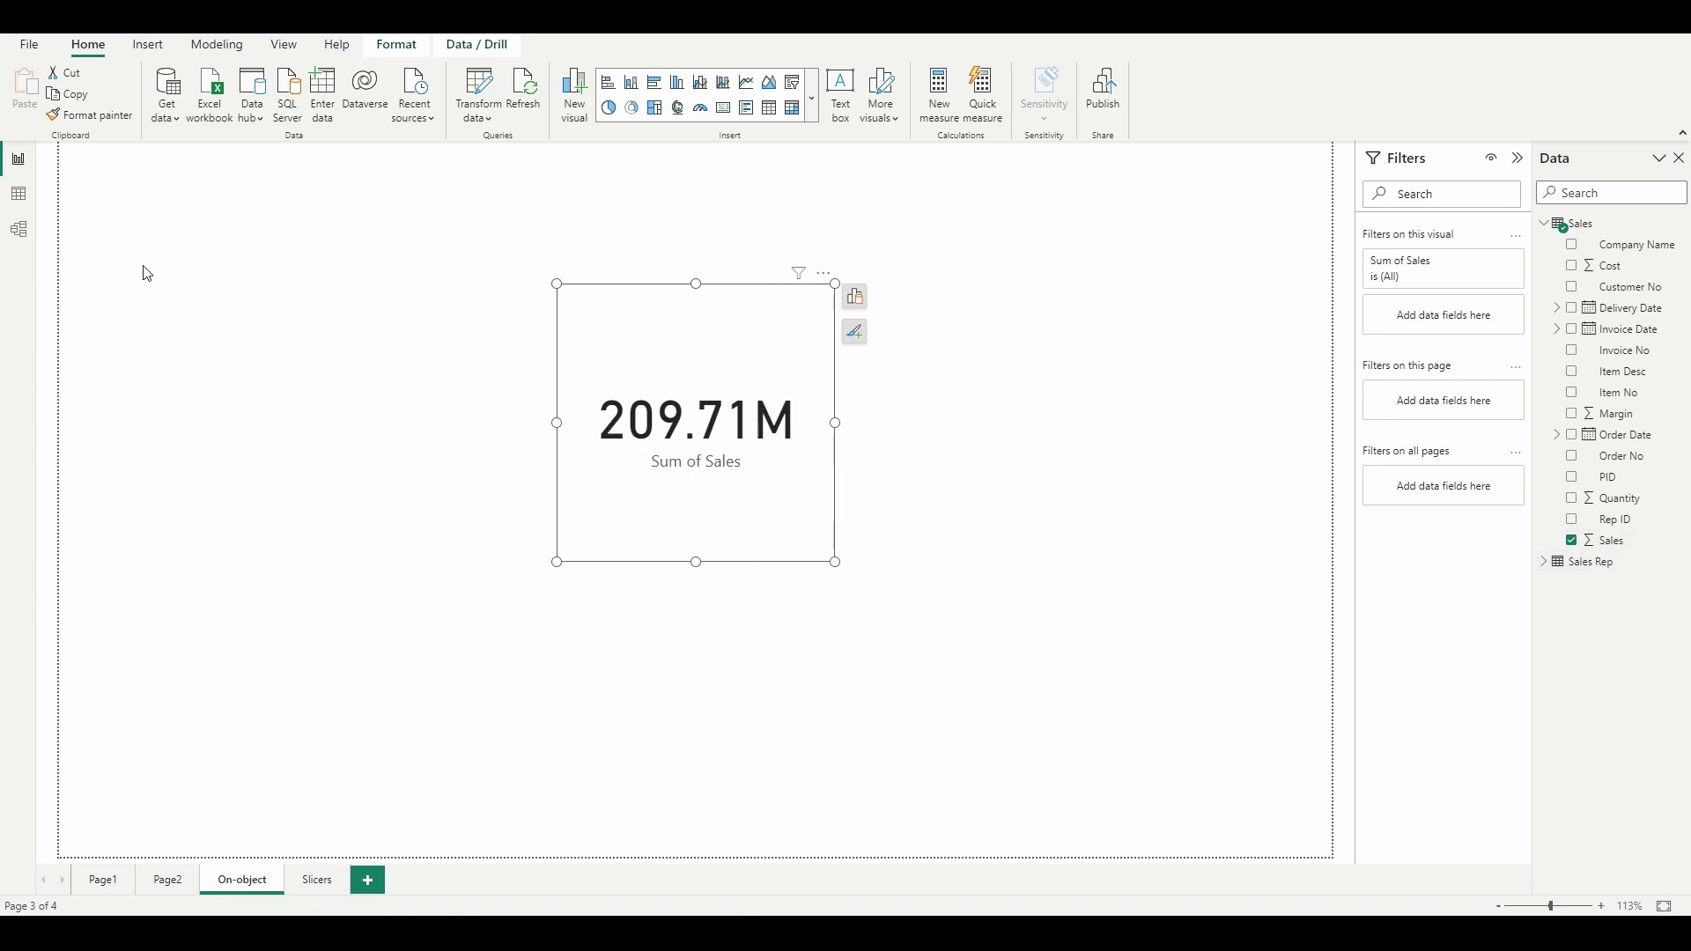
Try the card as a table and switch it back, then browse all visual types.
{"action": "left_click", "coordinate": [855, 304]}
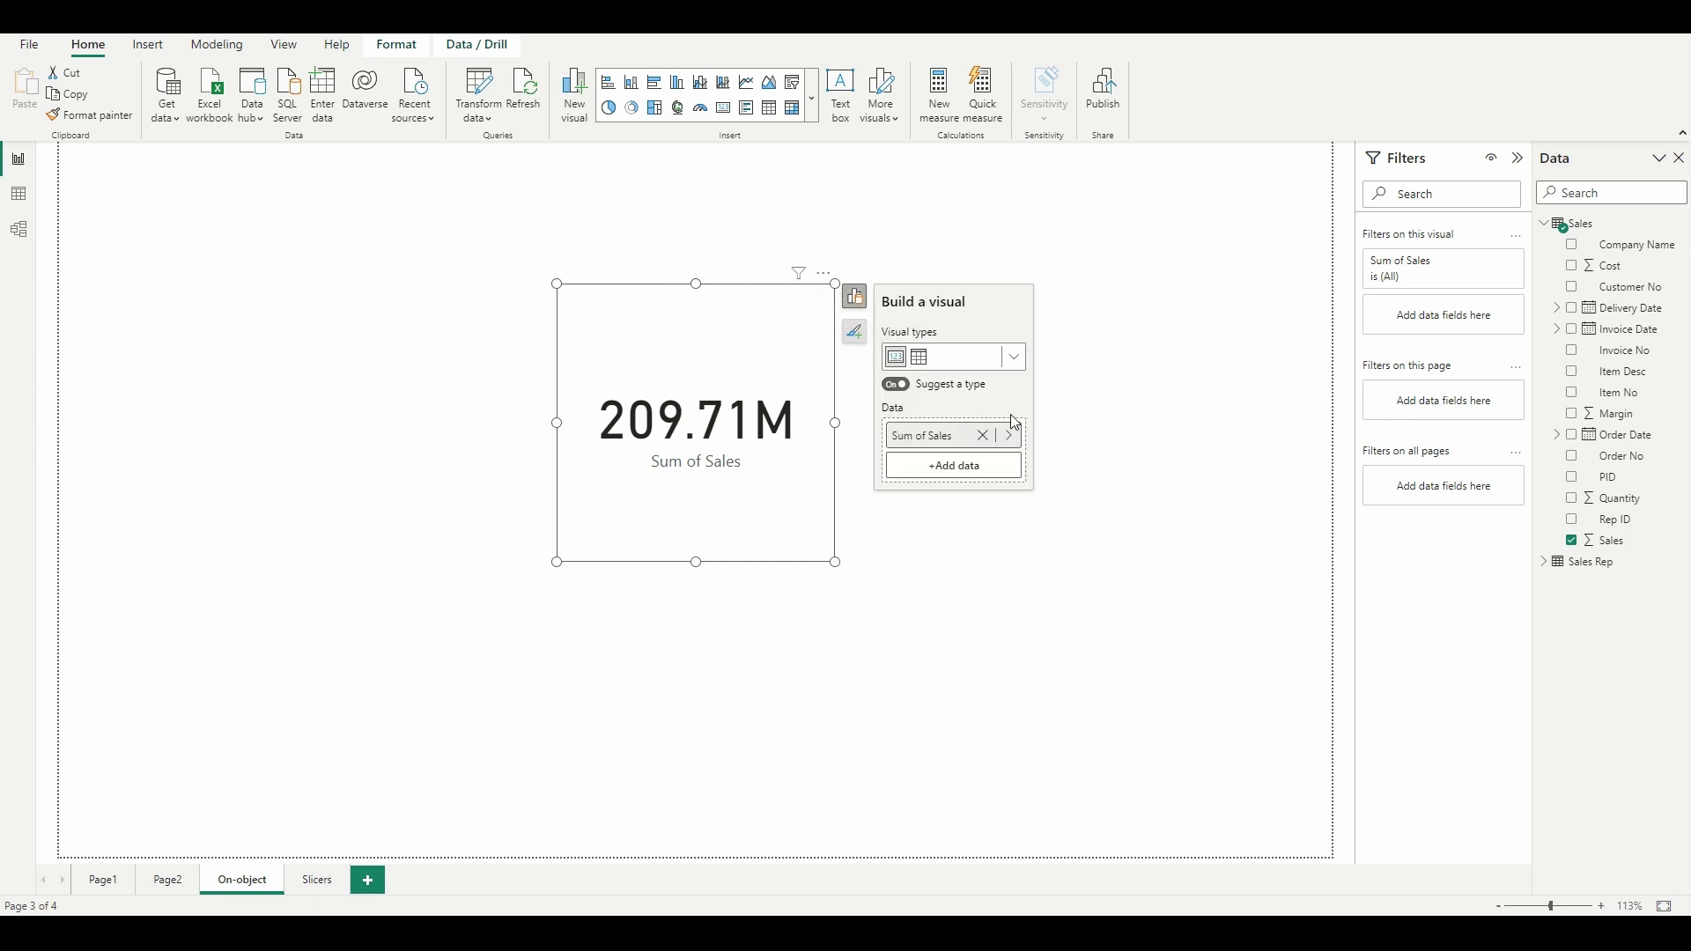
{"action": "left_click", "coordinate": [921, 366]}
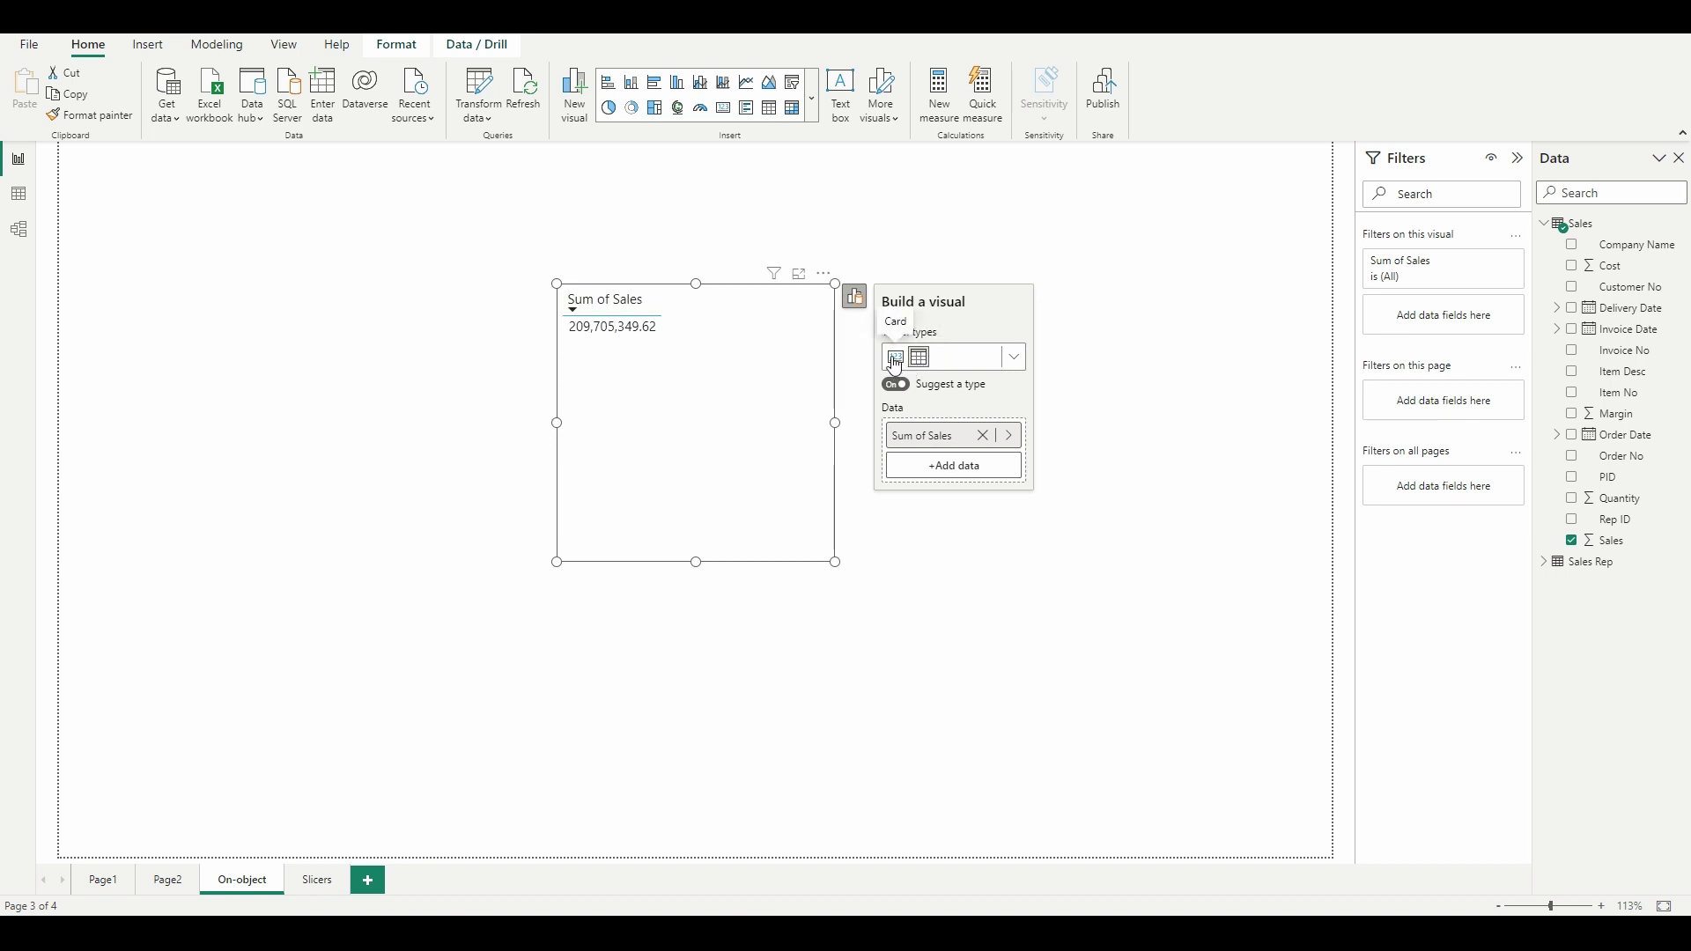
{"action": "left_click", "coordinate": [895, 363]}
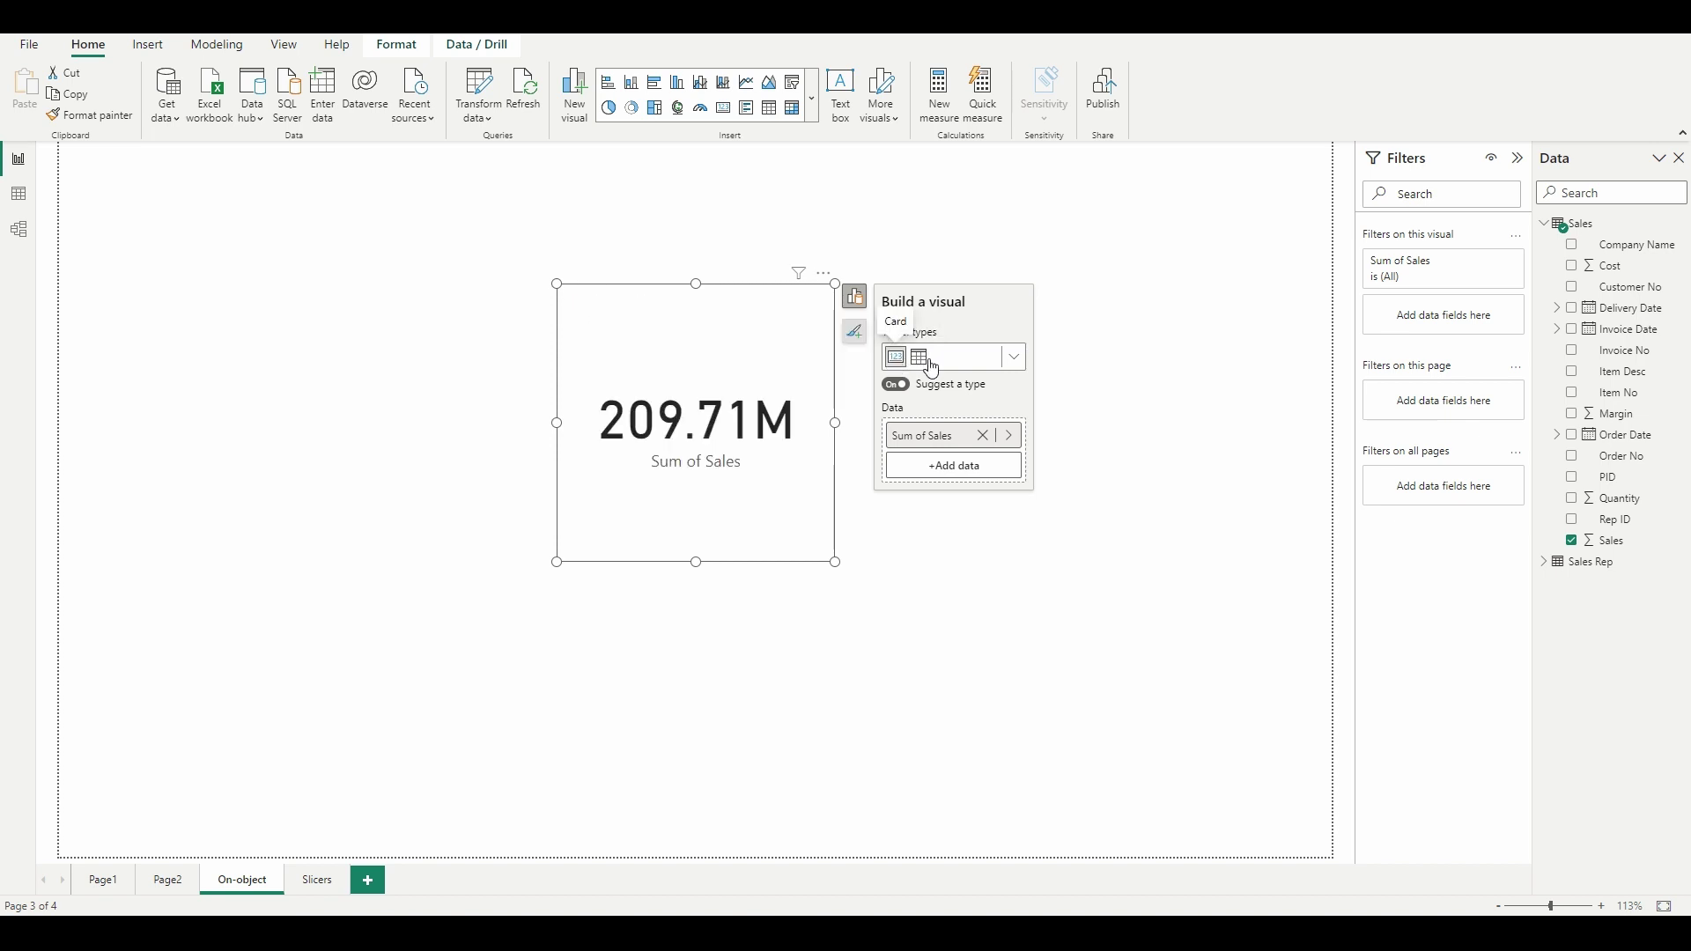
{"action": "left_click", "coordinate": [1016, 361]}
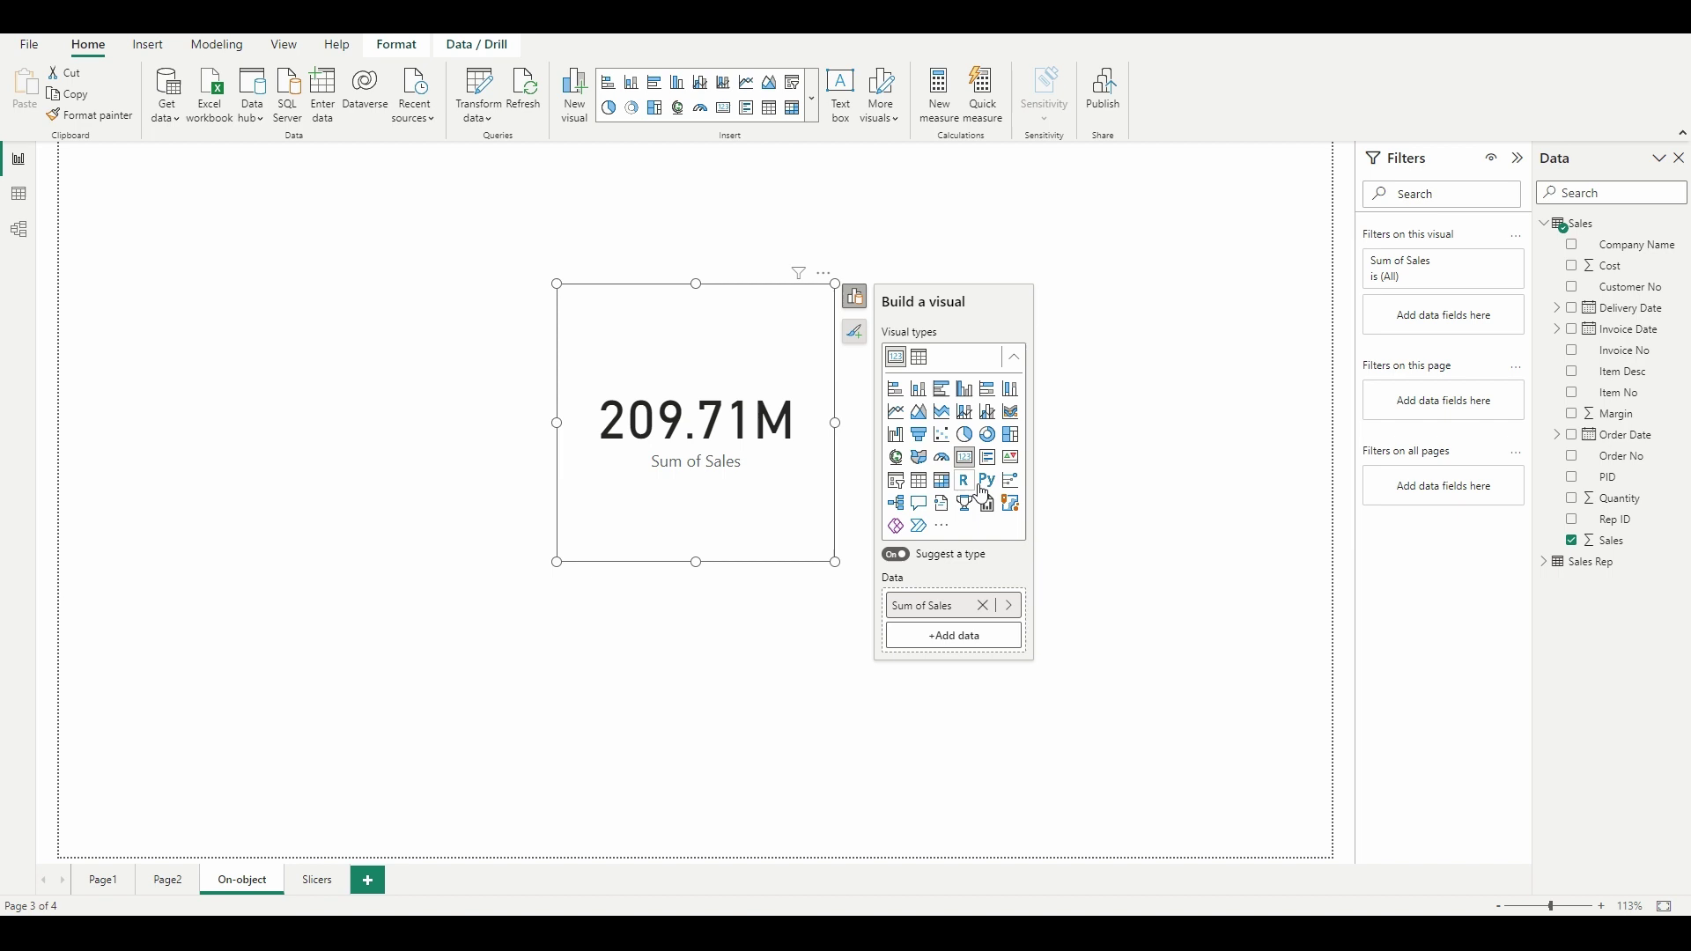
{"action": "left_click", "coordinate": [1013, 359]}
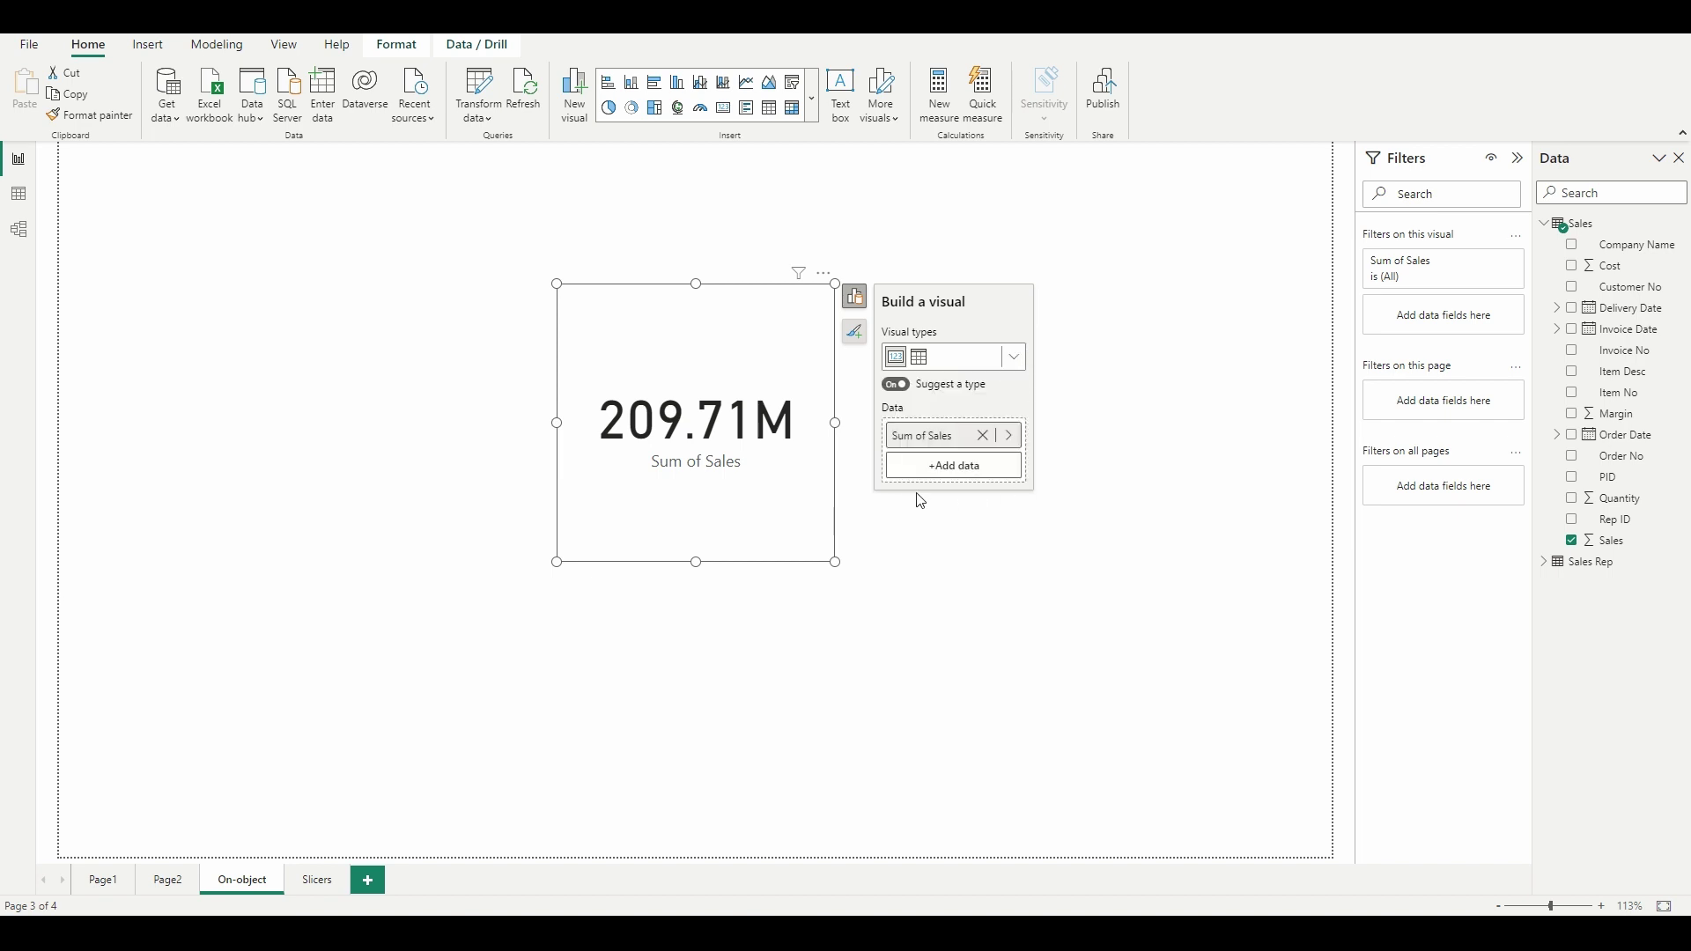
Add Invoice Date from Sales to make a Sum of Sales by Year line chart, and enlarge it.
{"action": "left_click", "coordinate": [953, 466]}
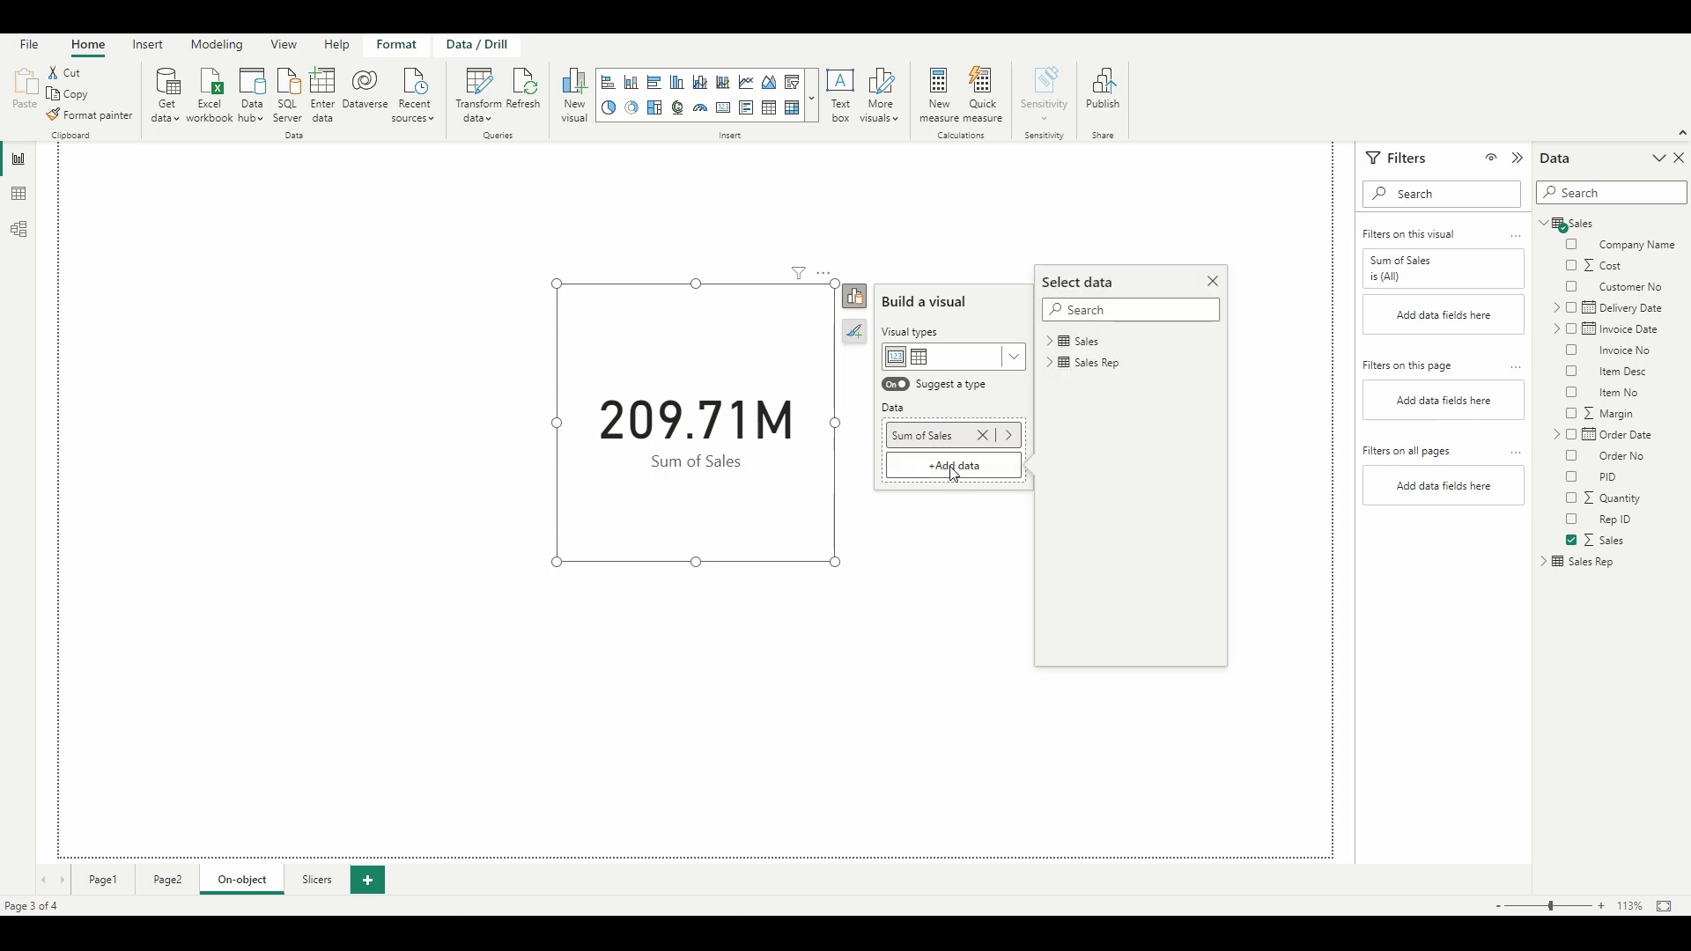
{"action": "left_click", "coordinate": [1048, 341]}
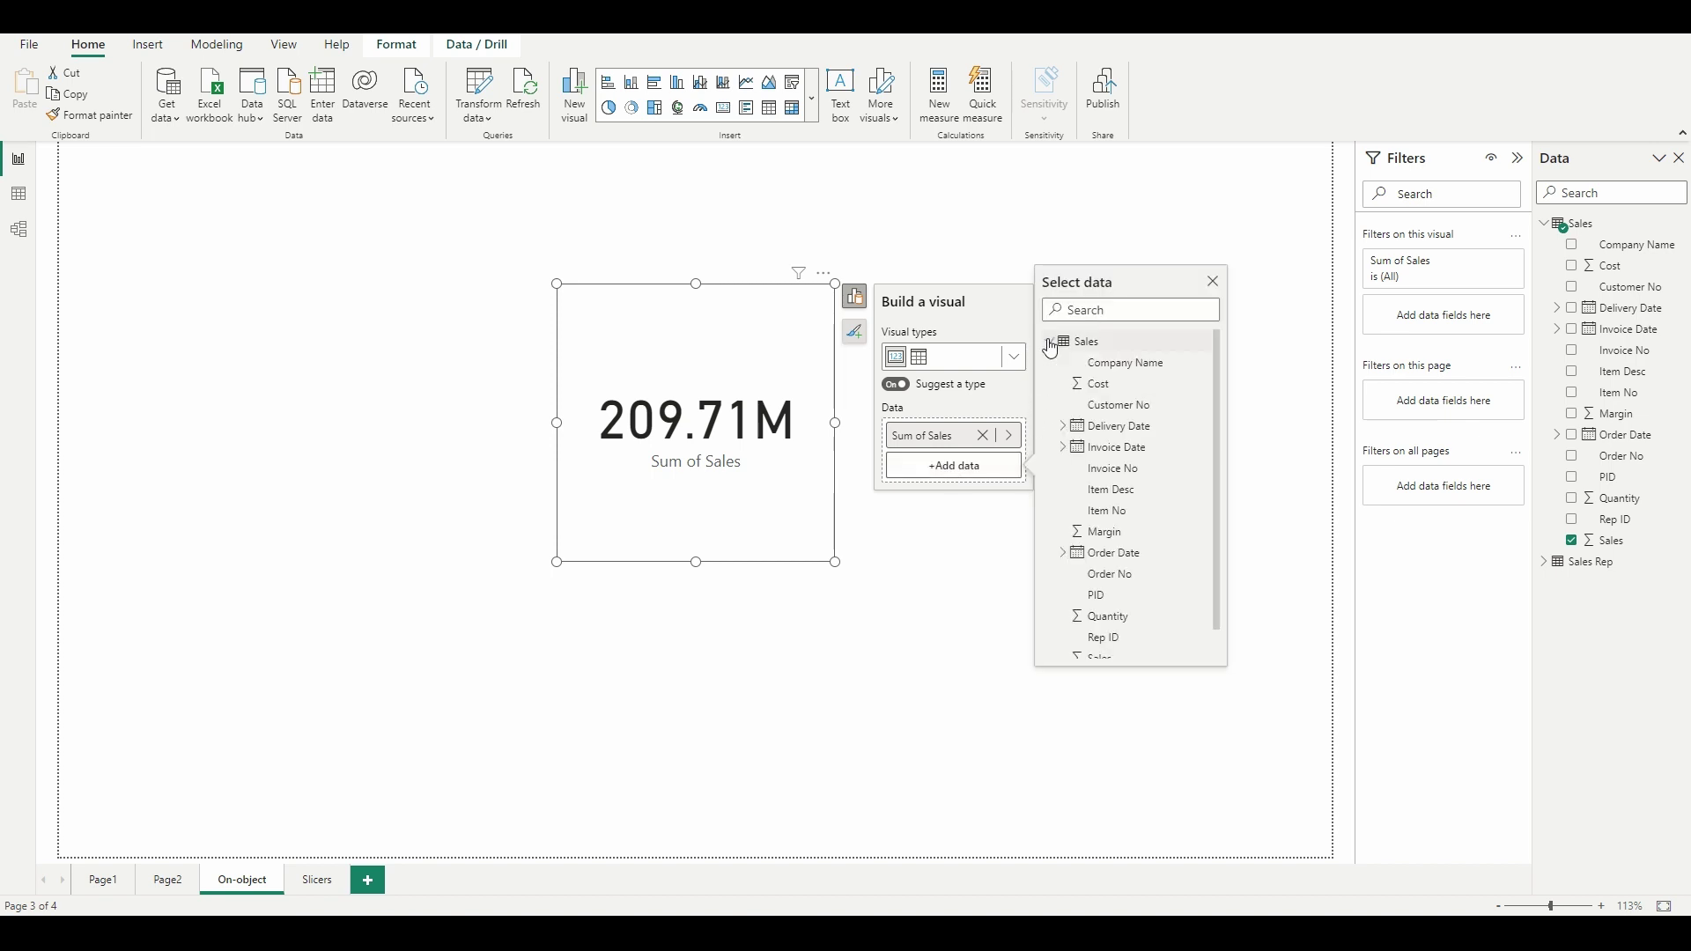
{"action": "left_click", "coordinate": [1106, 449]}
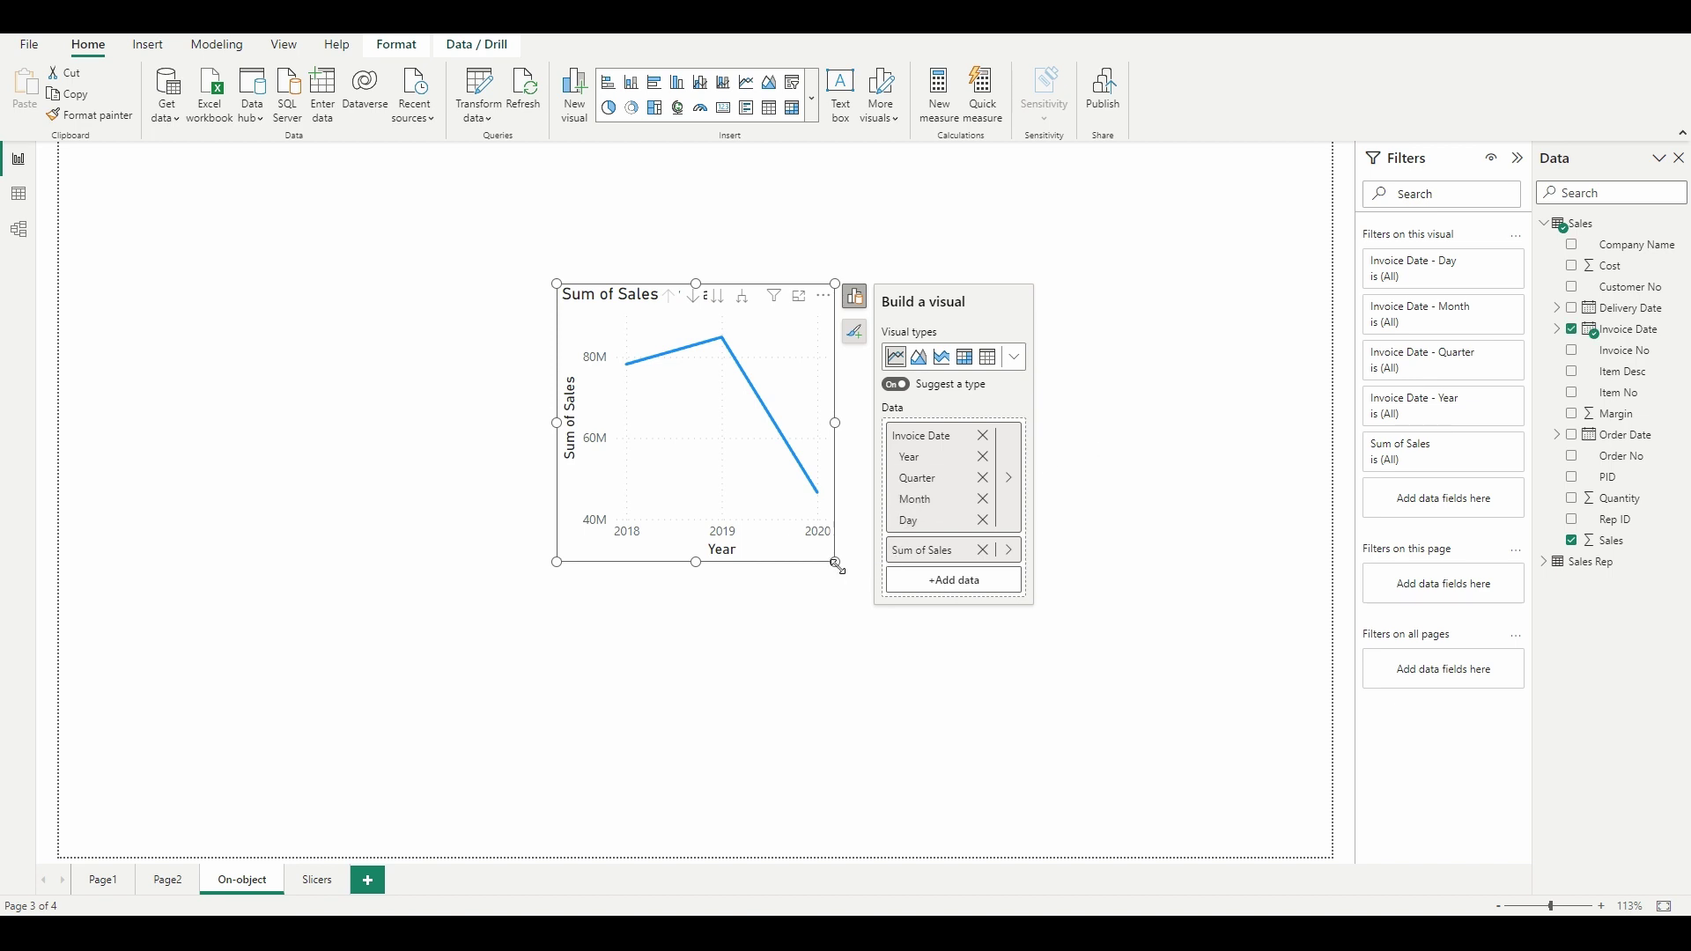
{"action": "left_click_drag", "start_coordinate": [836, 565], "coordinate": [987, 661]}
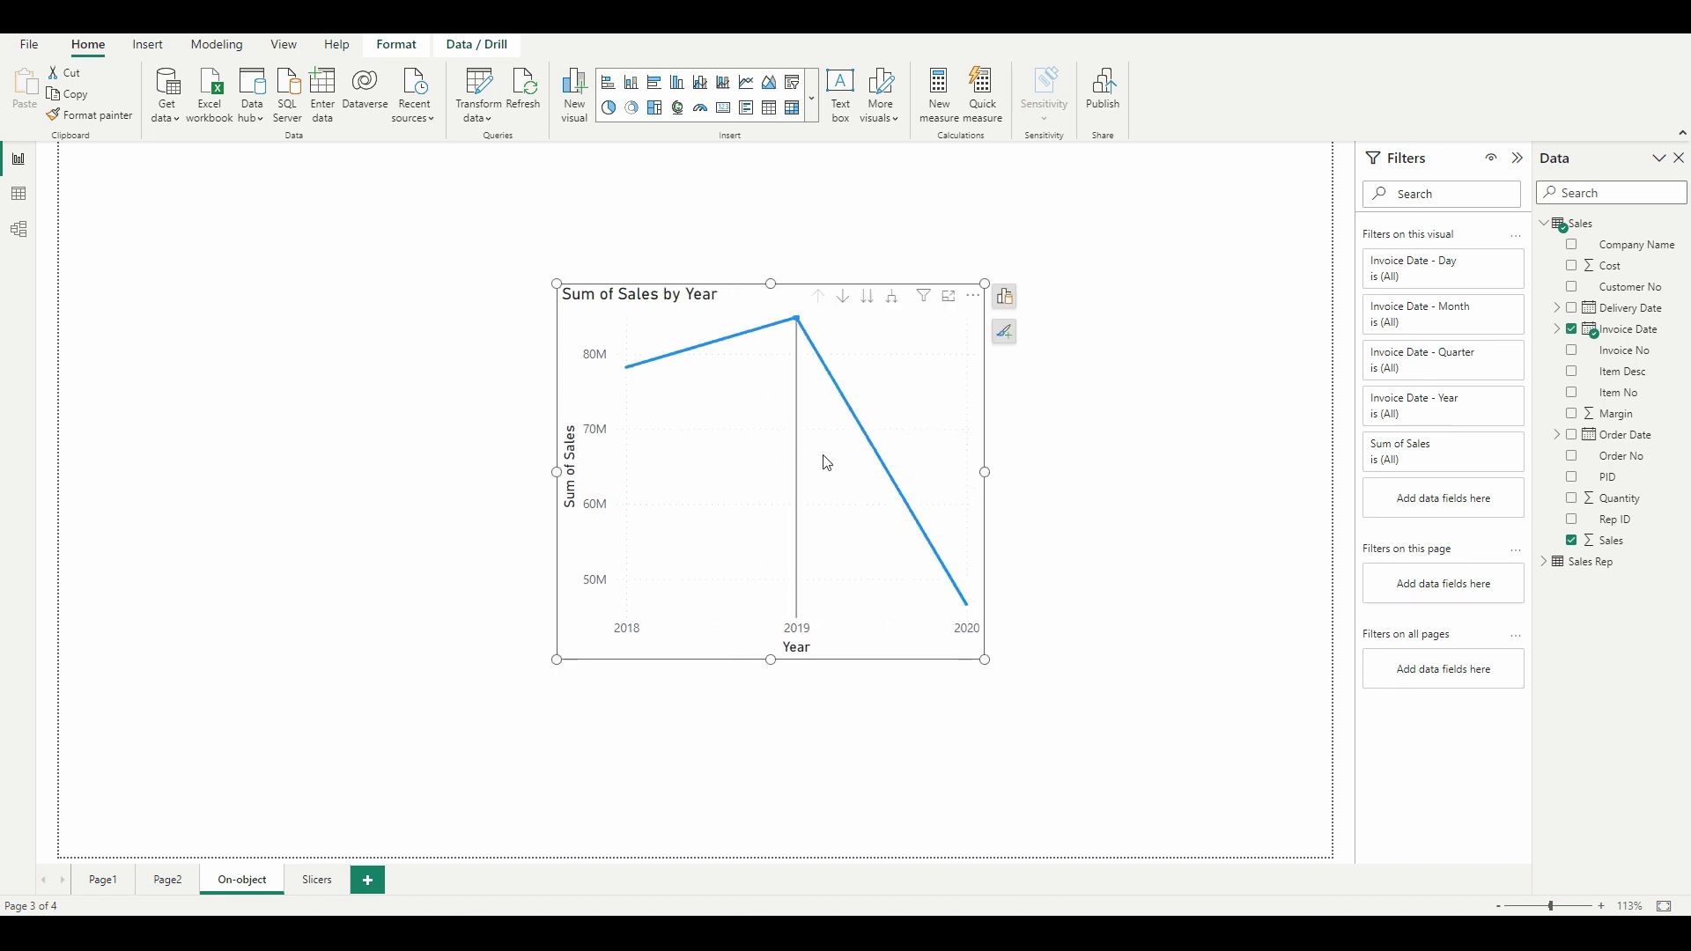
Browse the full gallery of visual types for the line chart.
{"action": "left_click", "coordinate": [1005, 330]}
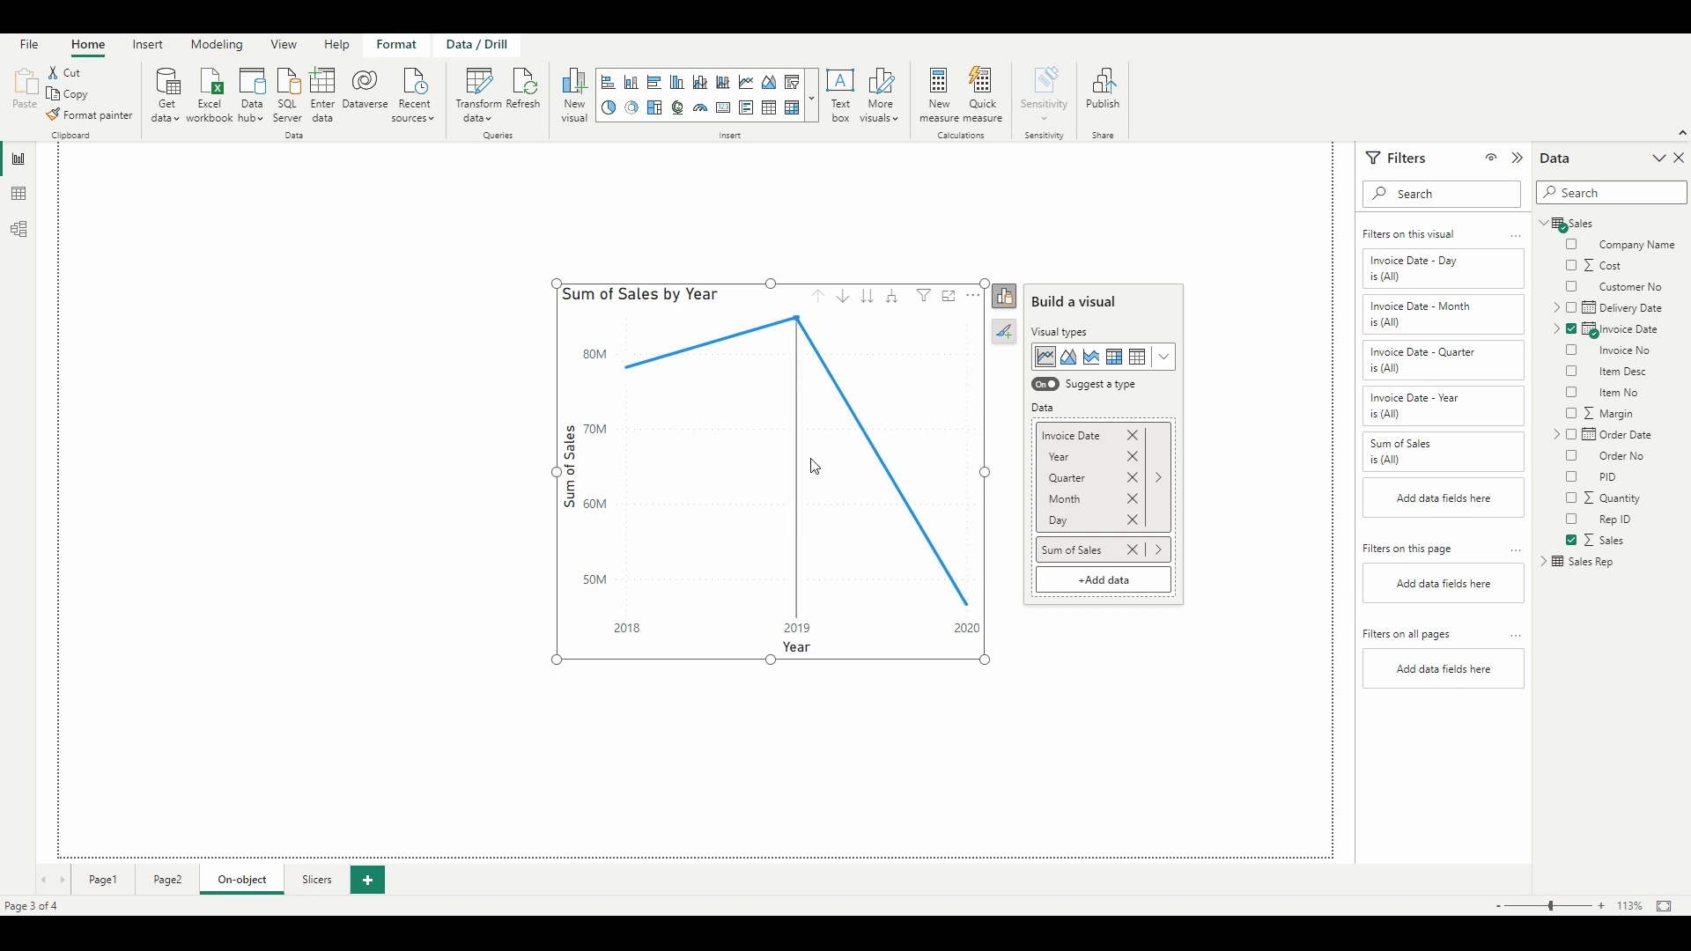
{"action": "left_click", "coordinate": [1166, 359]}
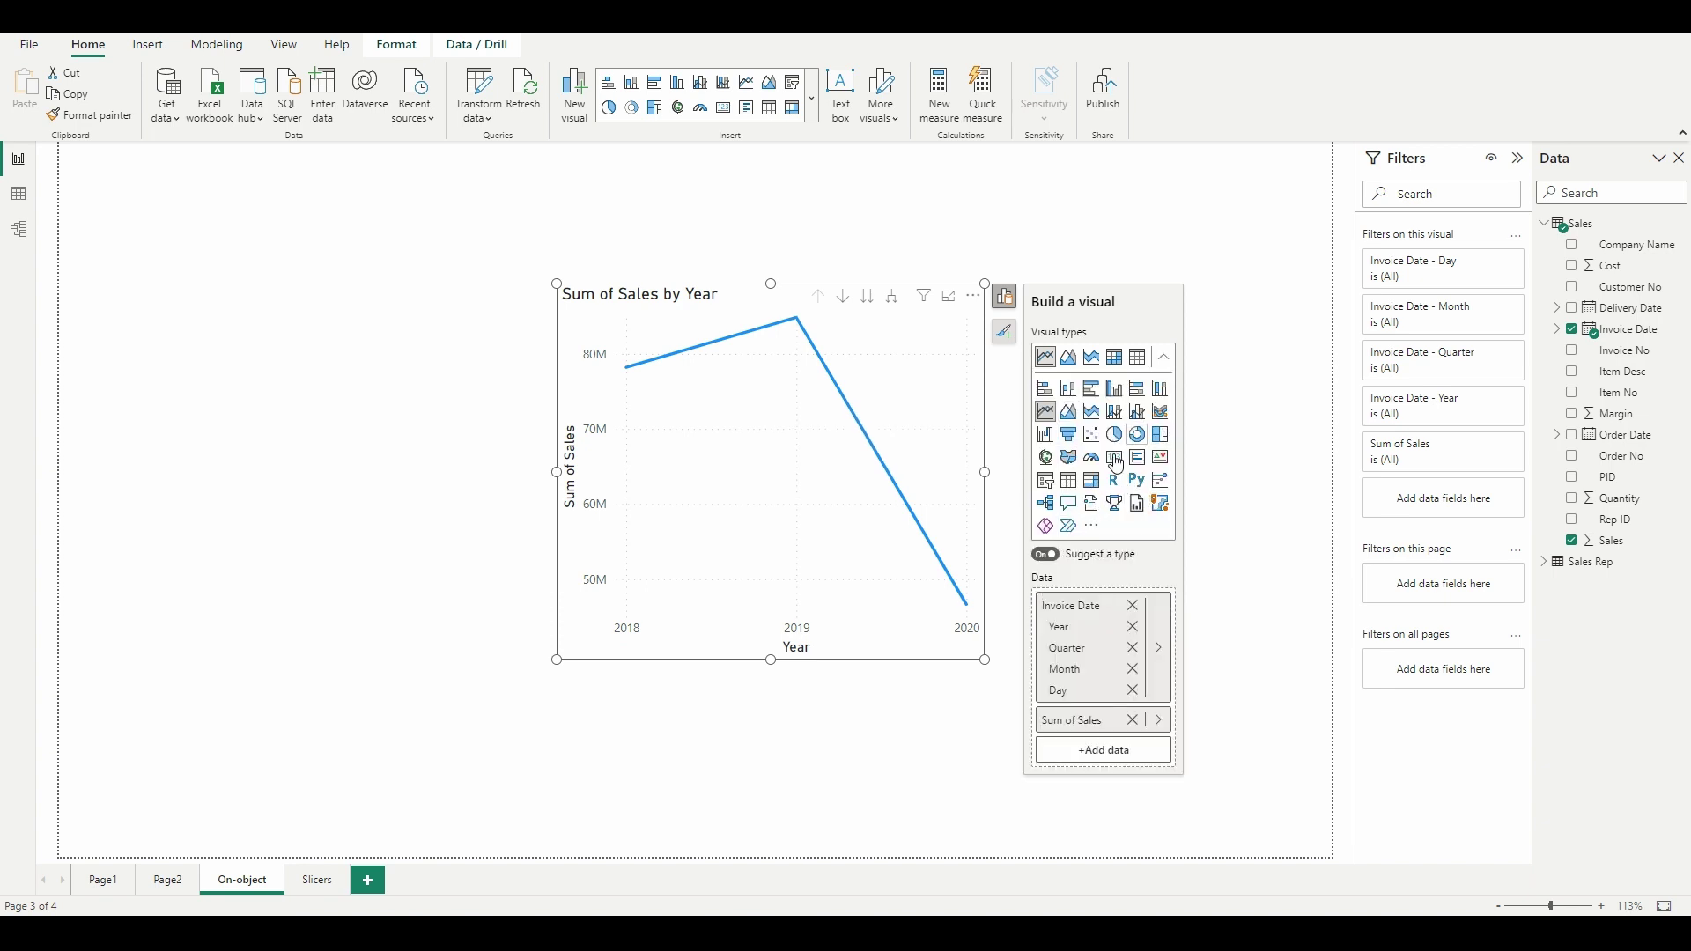
{"action": "left_click", "coordinate": [1166, 361]}
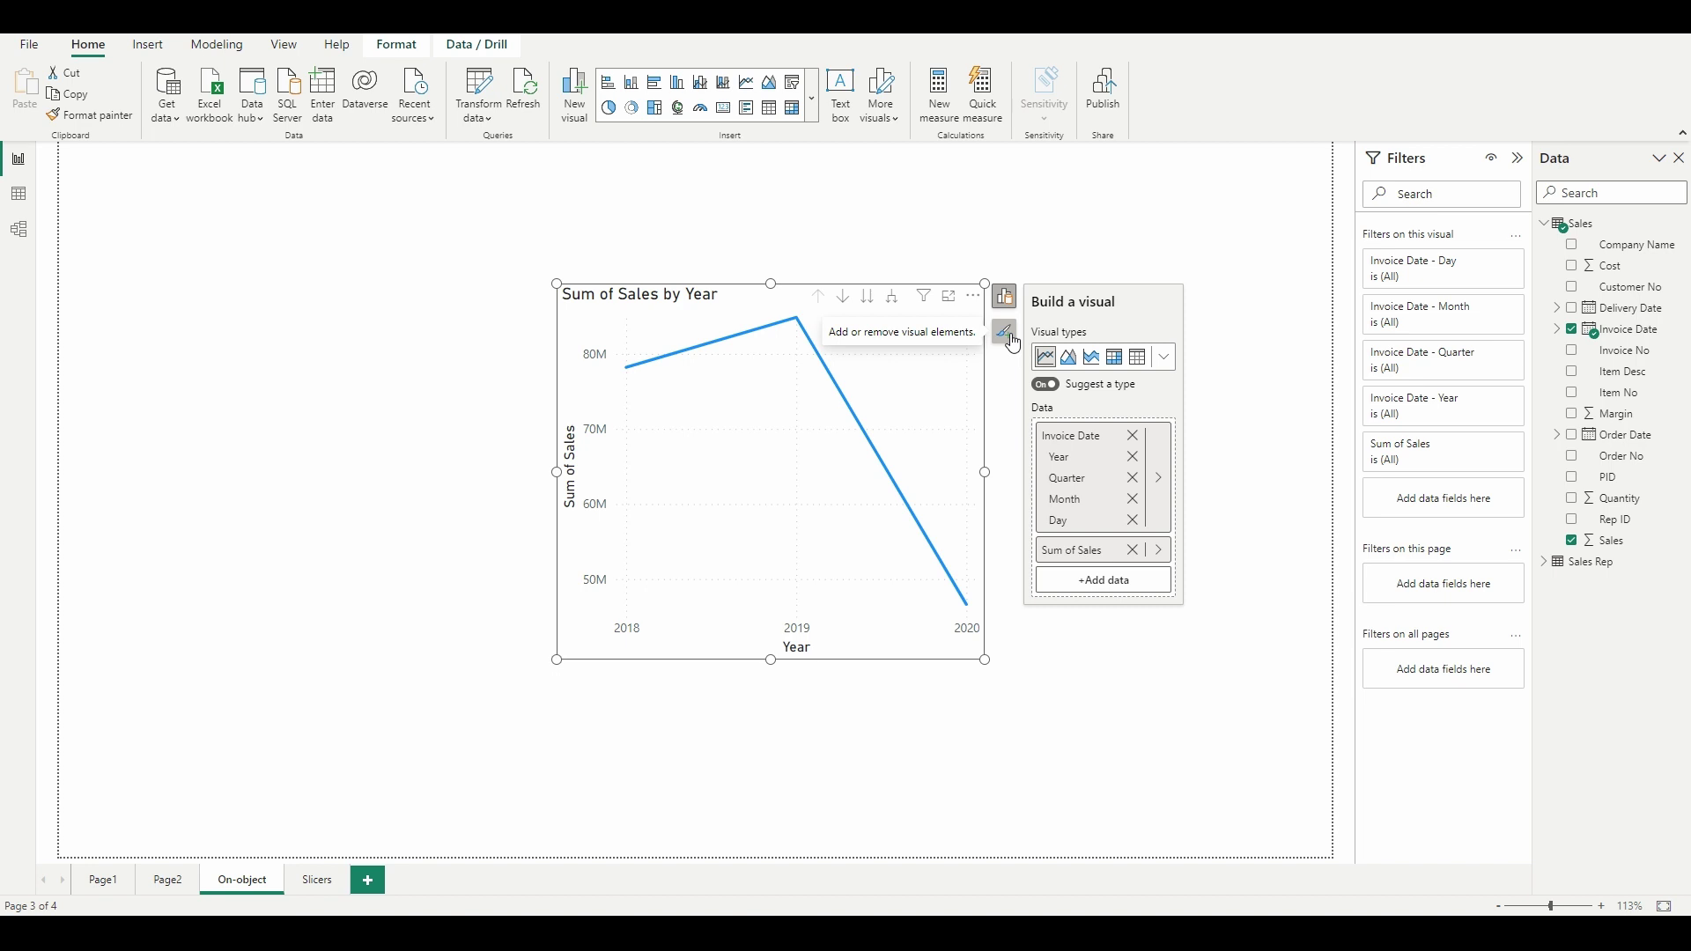
Turn on data labels (78M, 85M, 47M) and a dashed trend line for the chart.
{"action": "left_click", "coordinate": [1011, 338]}
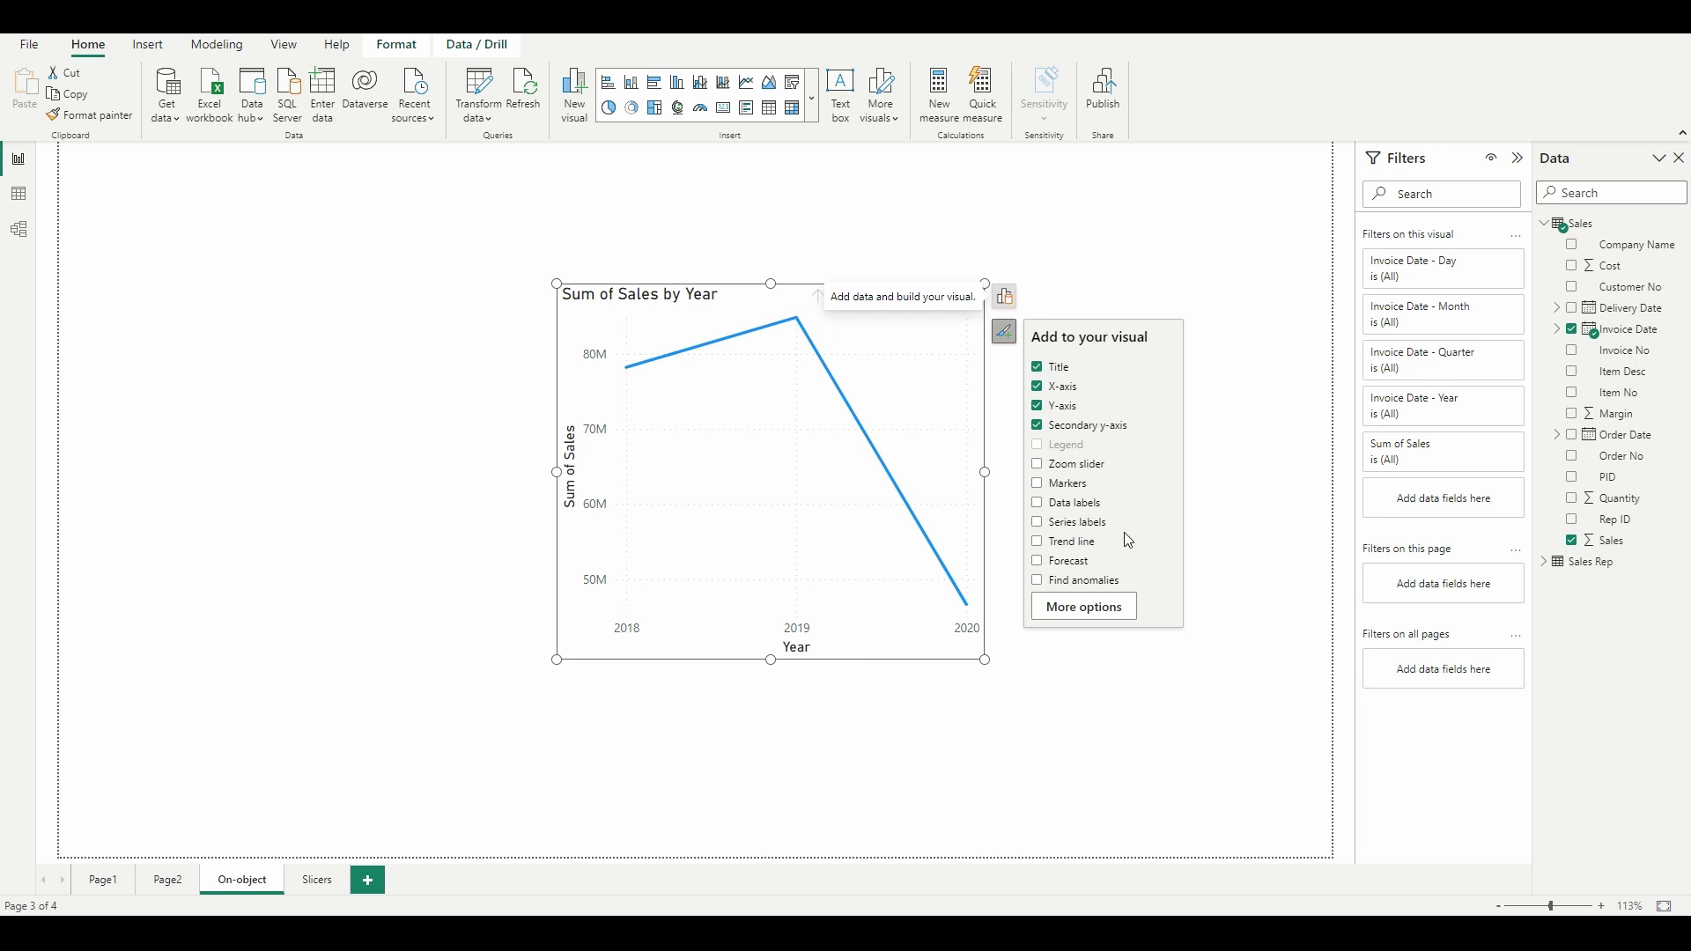
{"action": "left_click", "coordinate": [1038, 504]}
{"action": "left_click", "coordinate": [1038, 543]}
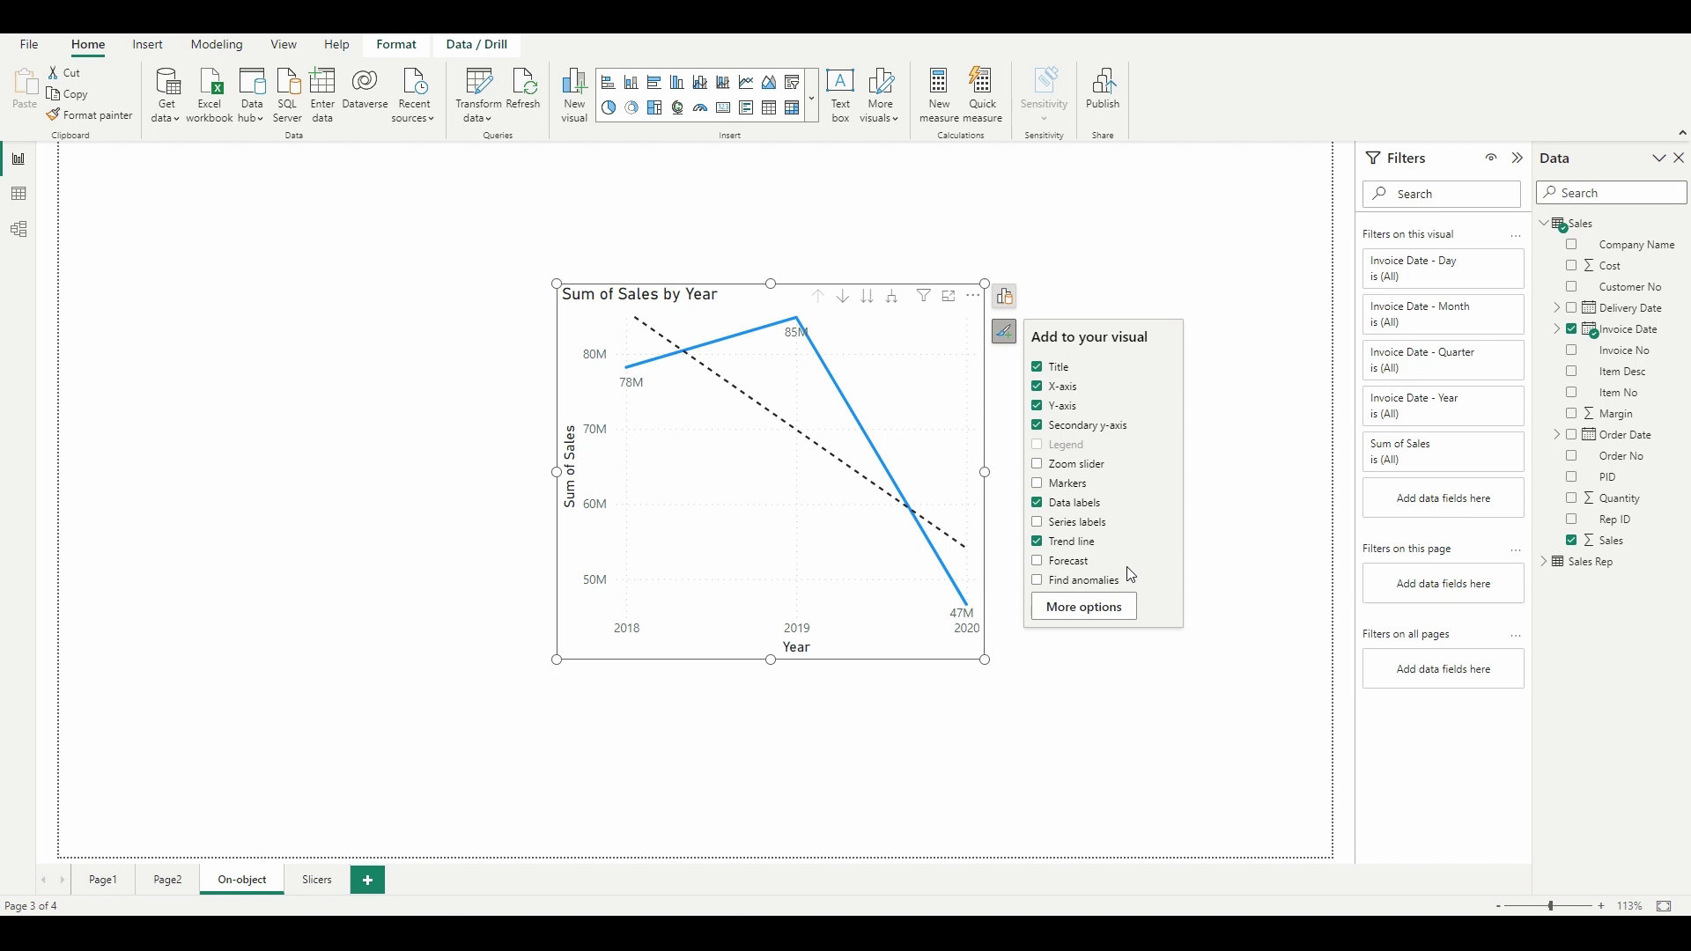
Recolour the sales line from blue to orange using the theme colours.
{"action": "left_click", "coordinate": [816, 355]}
{"action": "left_click", "coordinate": [816, 355]}
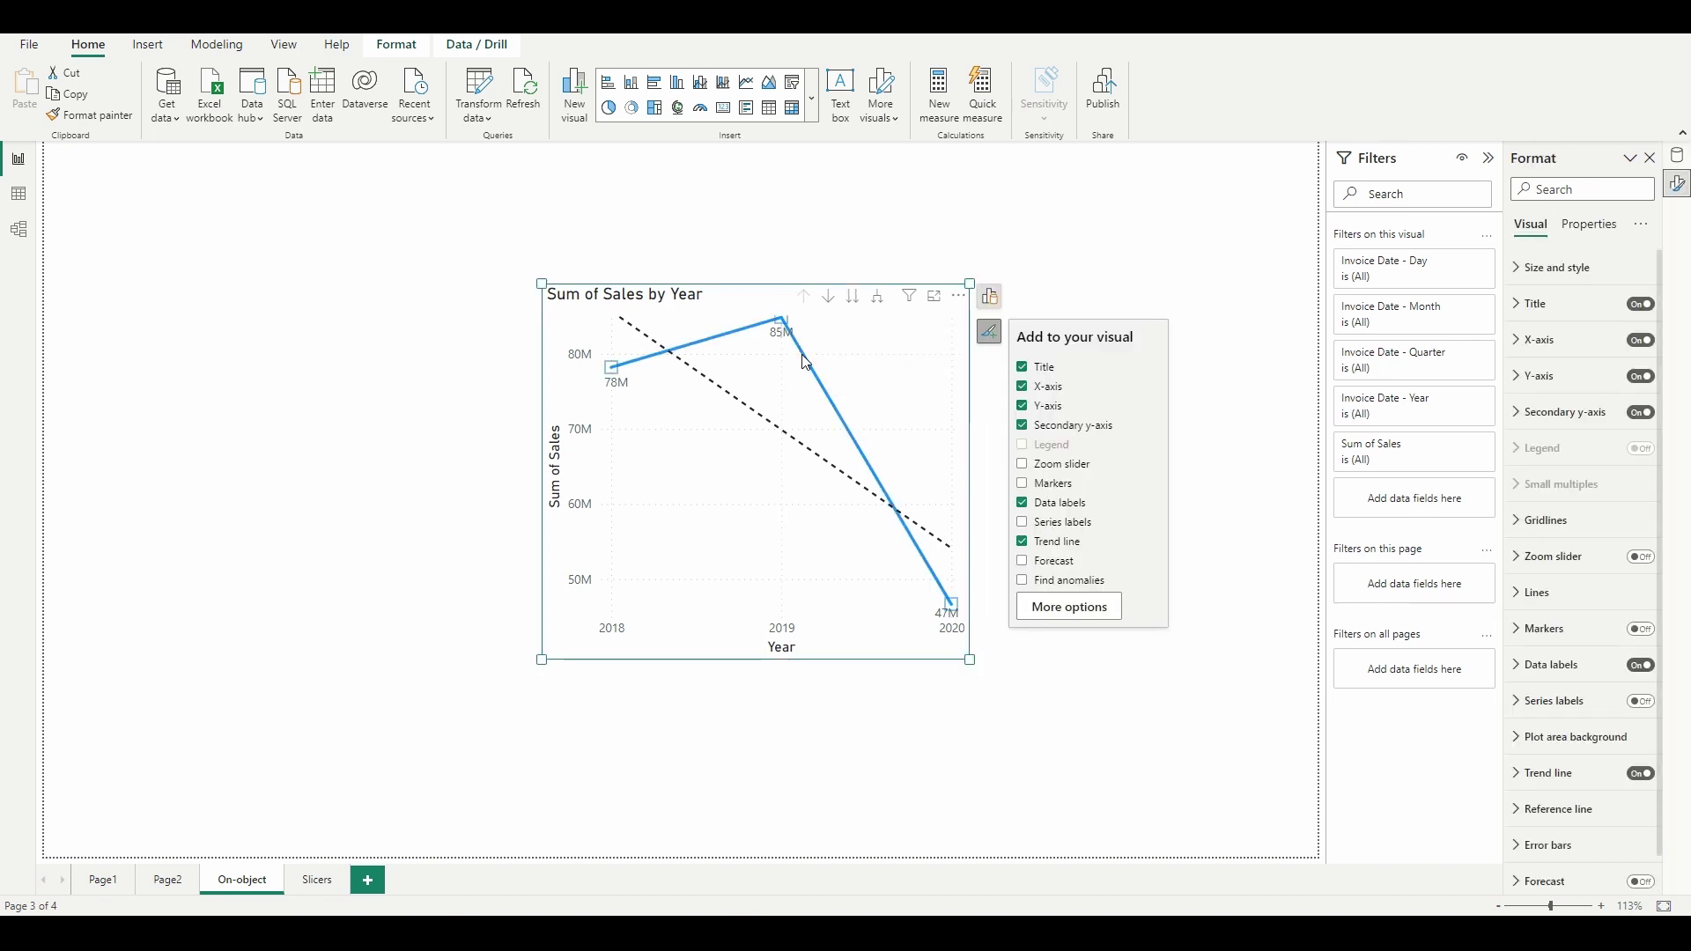
{"action": "right_click", "coordinate": [810, 367]}
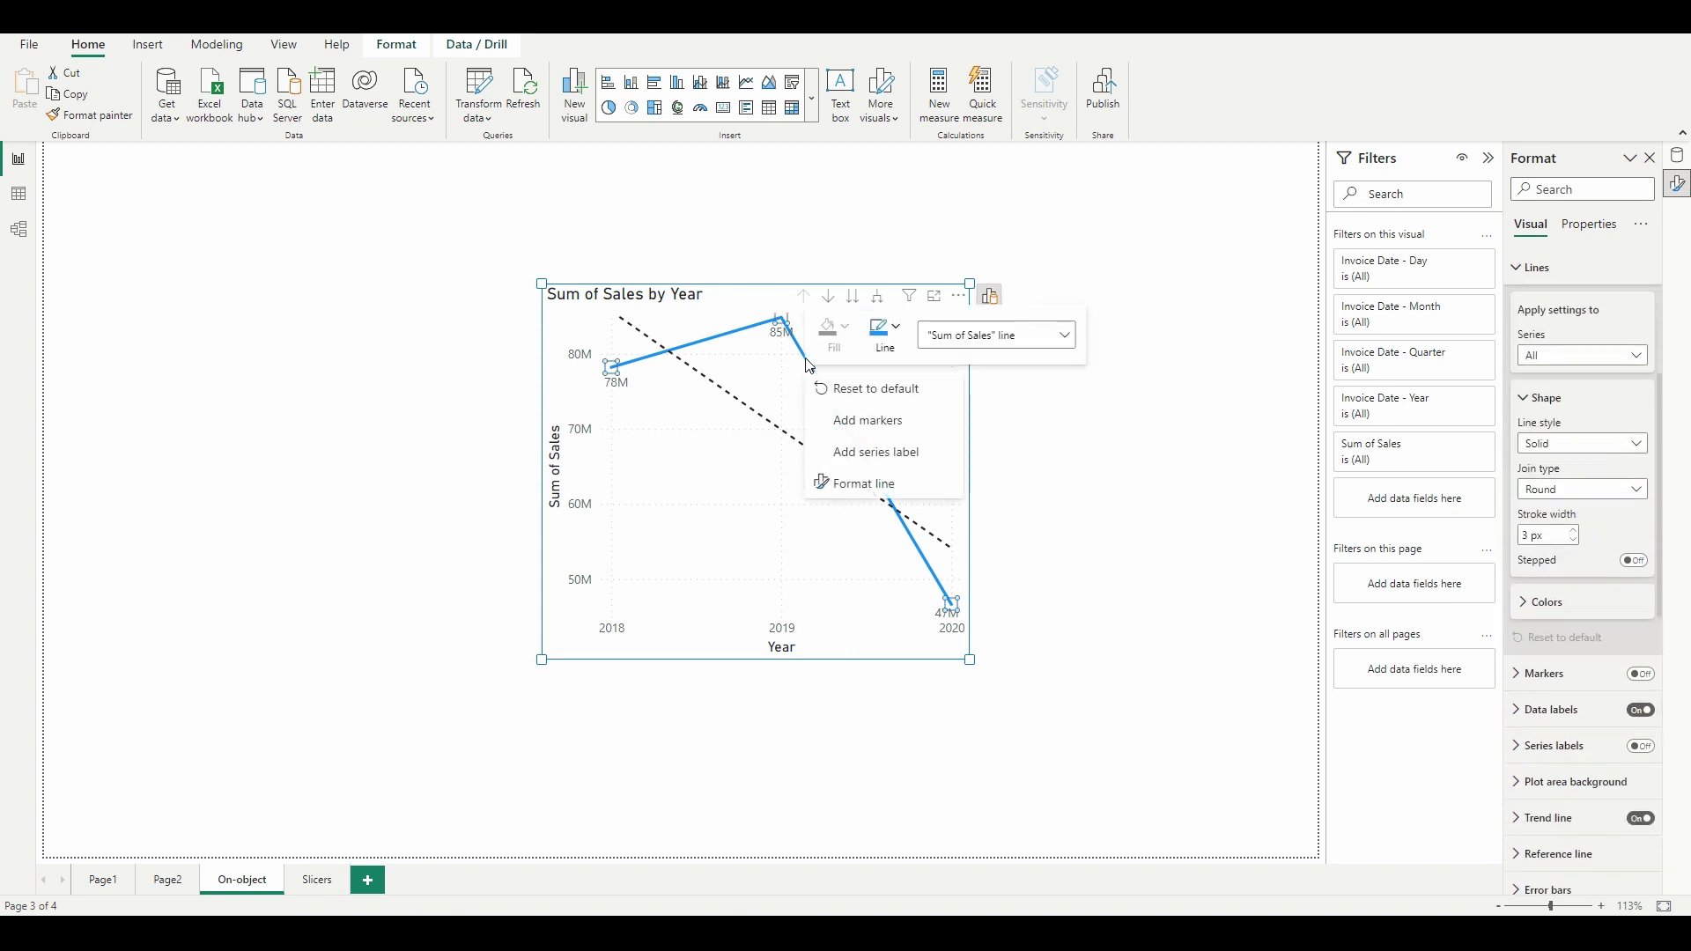
{"action": "left_click", "coordinate": [907, 341]}
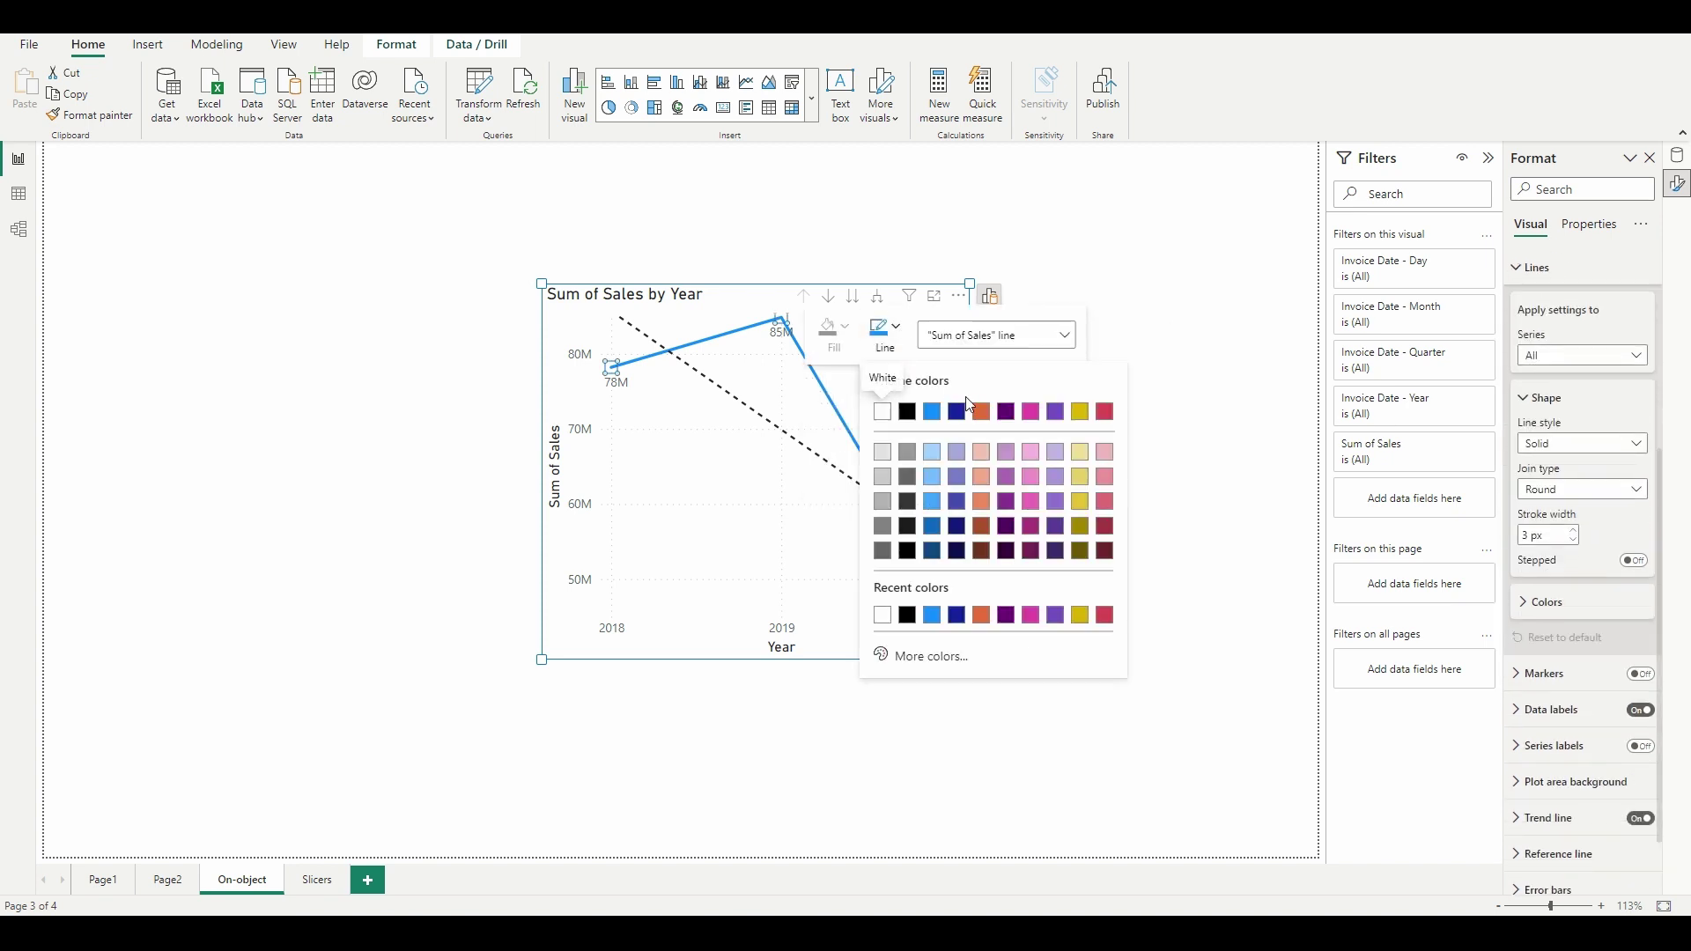
{"action": "left_click", "coordinate": [983, 419]}
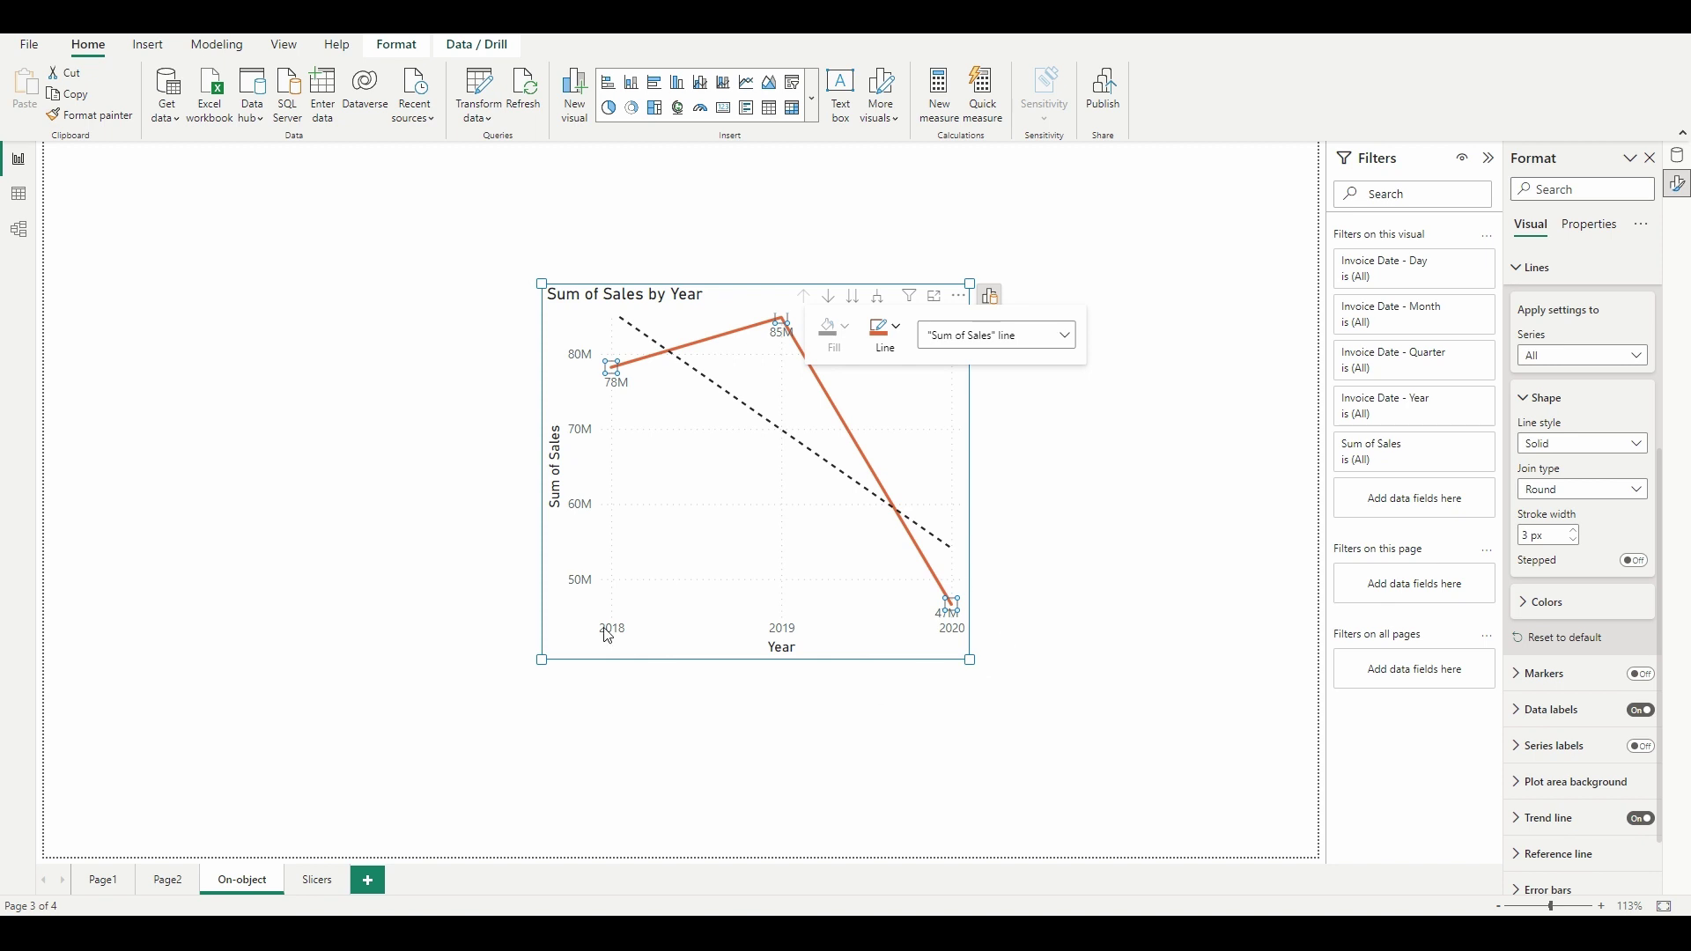
{"action": "left_click", "coordinate": [784, 649]}
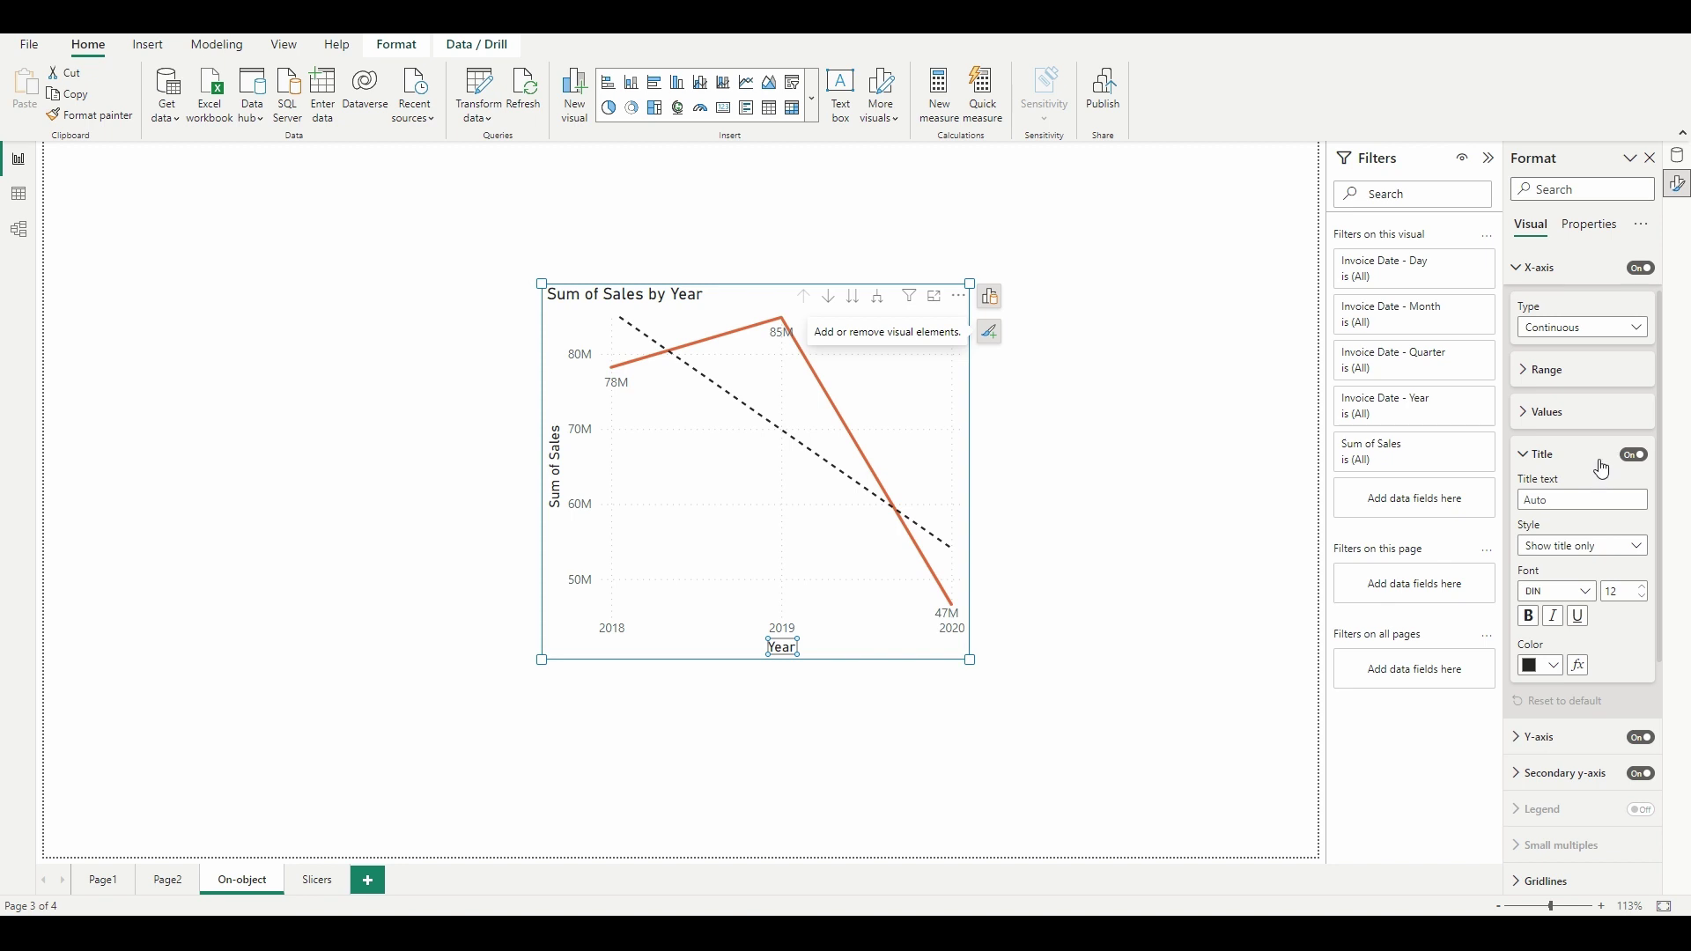
Switch off the Year X-axis title and the Sum of Sales Y-axis title.
{"action": "left_click", "coordinate": [1634, 458]}
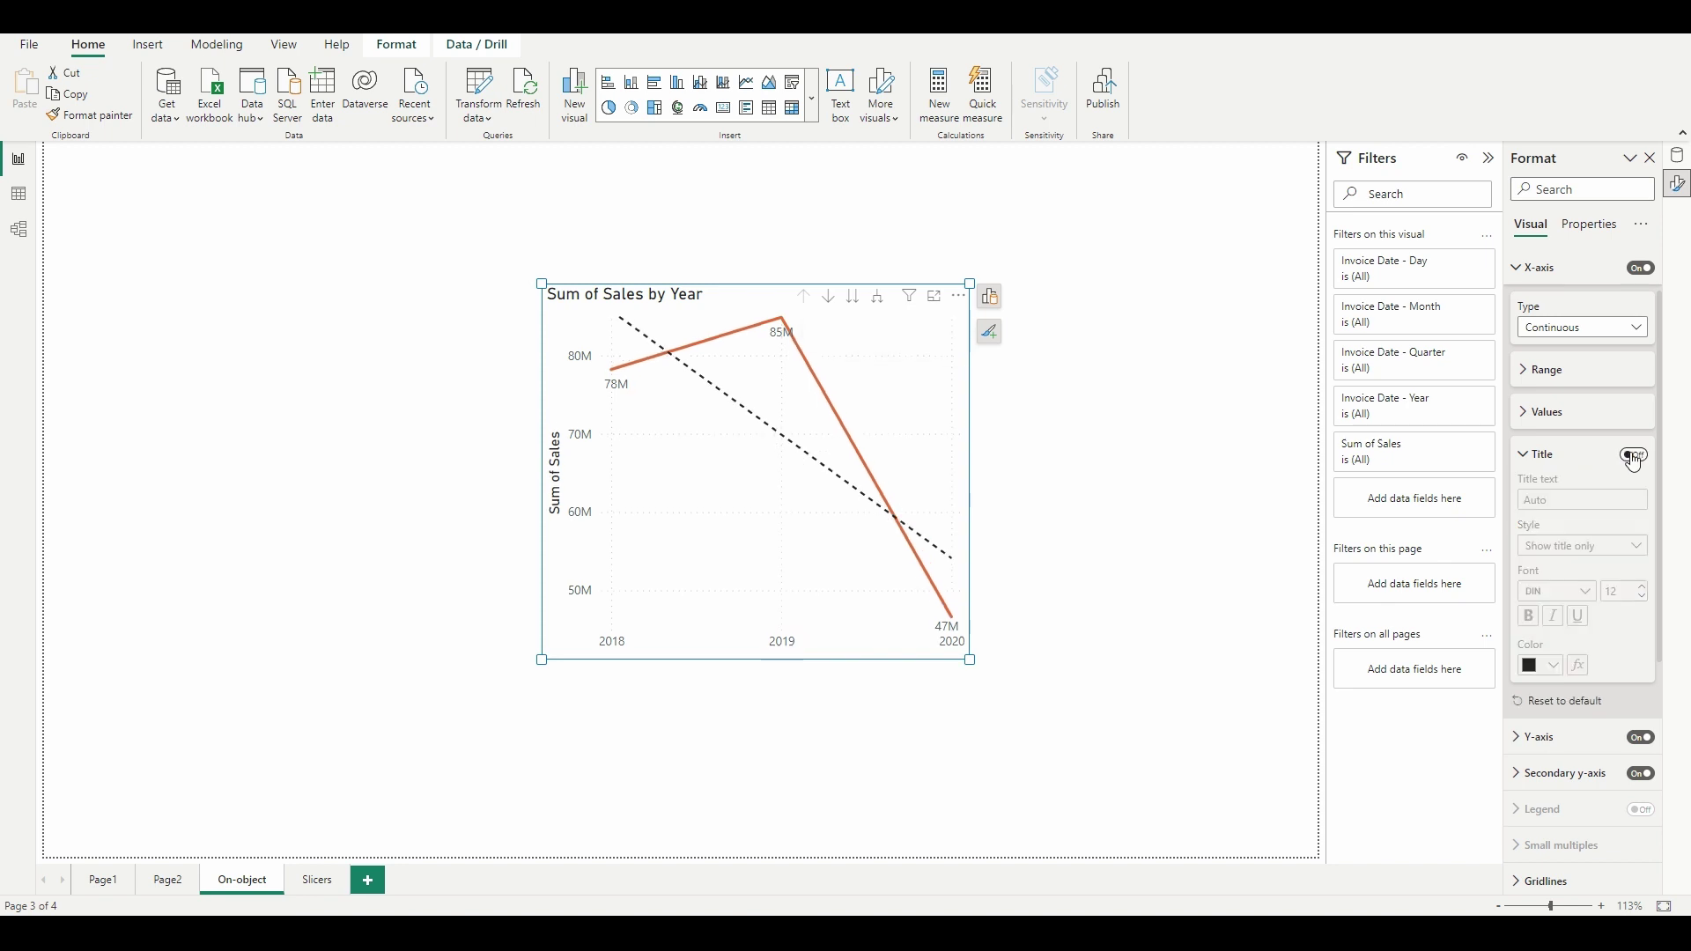
{"action": "left_click", "coordinate": [555, 471]}
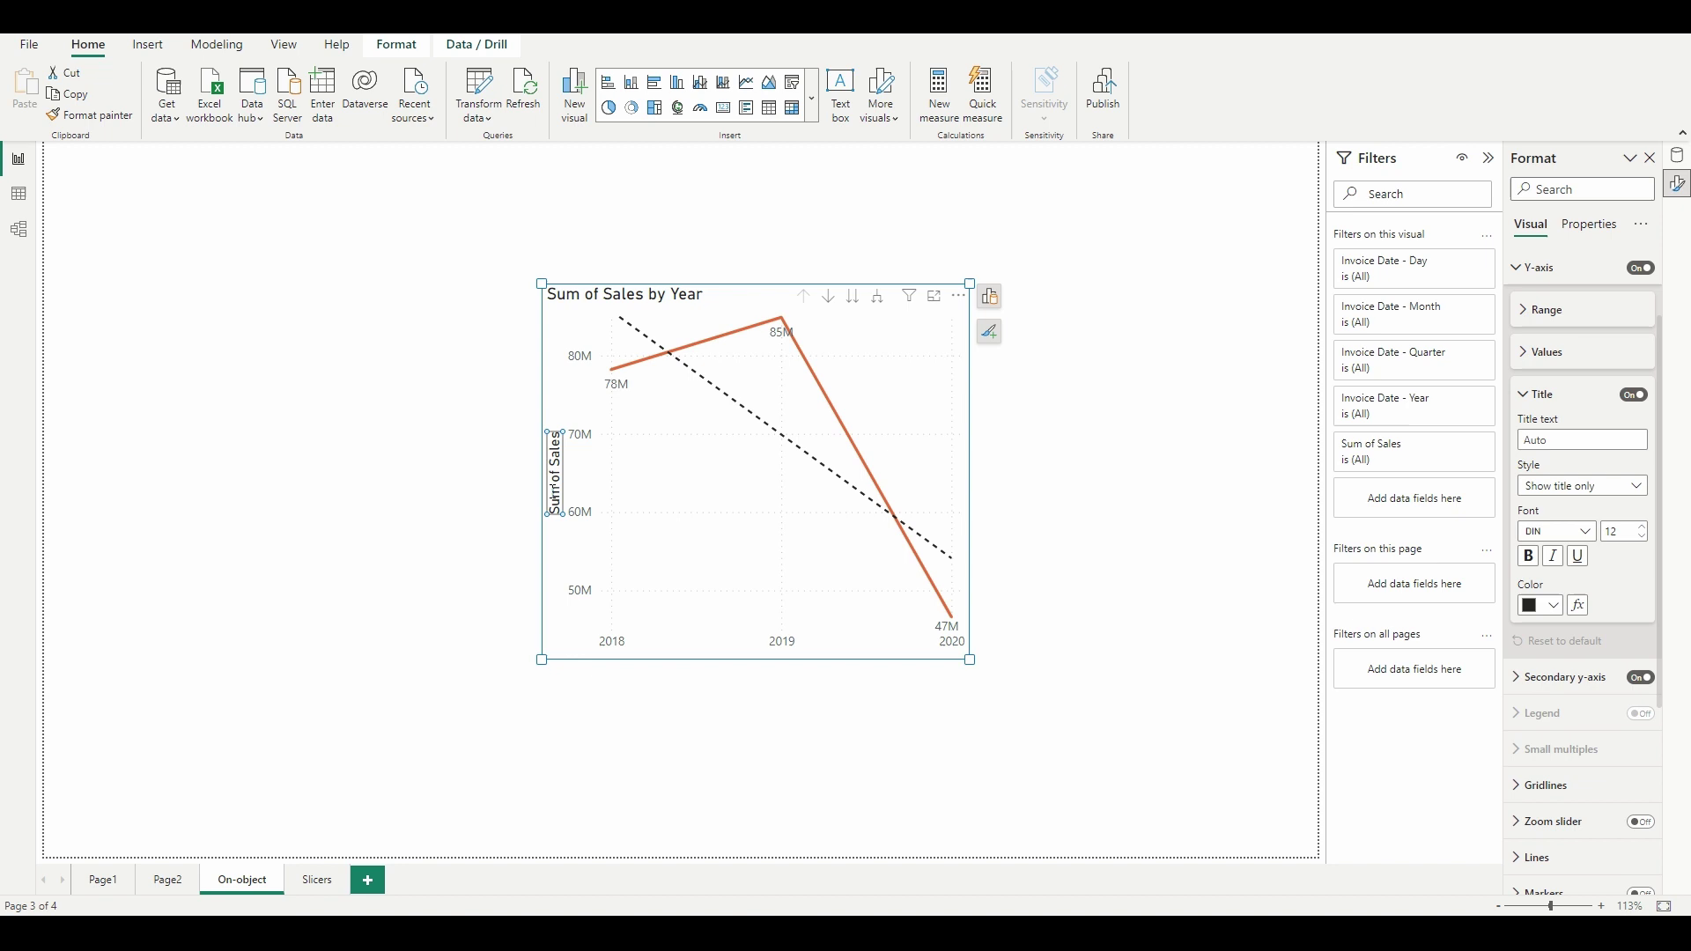
{"action": "left_click", "coordinate": [1635, 398]}
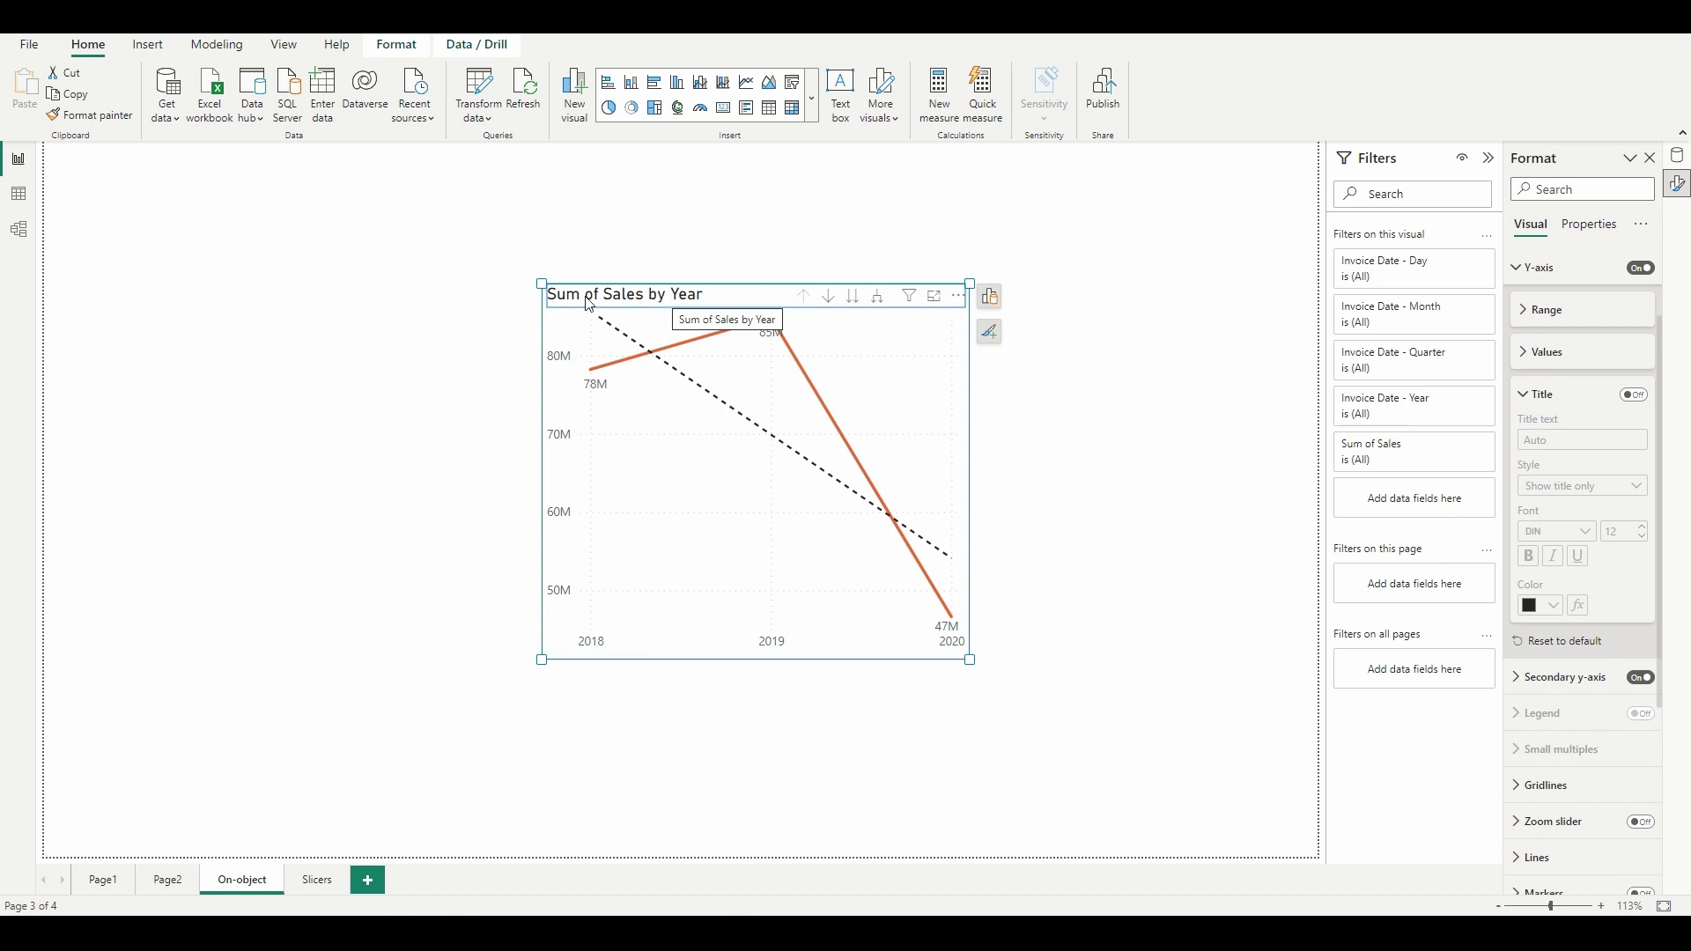
Rename the chart title to 'Sales' and center it.
{"action": "double_click", "coordinate": [652, 297]}
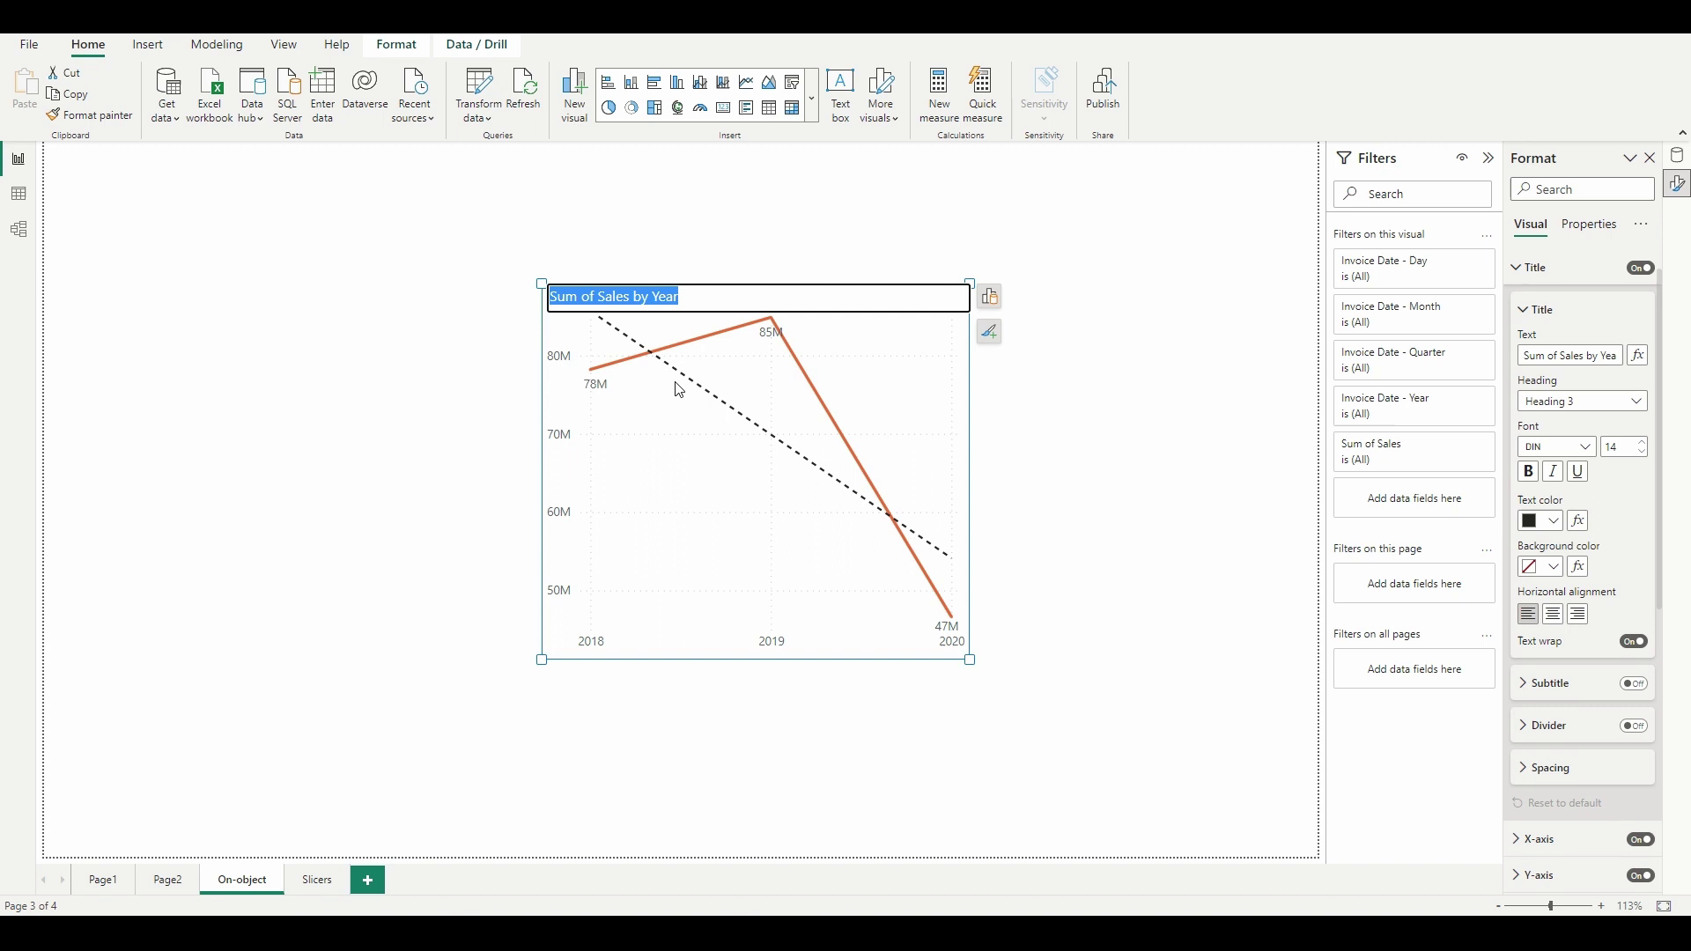
{"action": "type", "text": "Sales"}
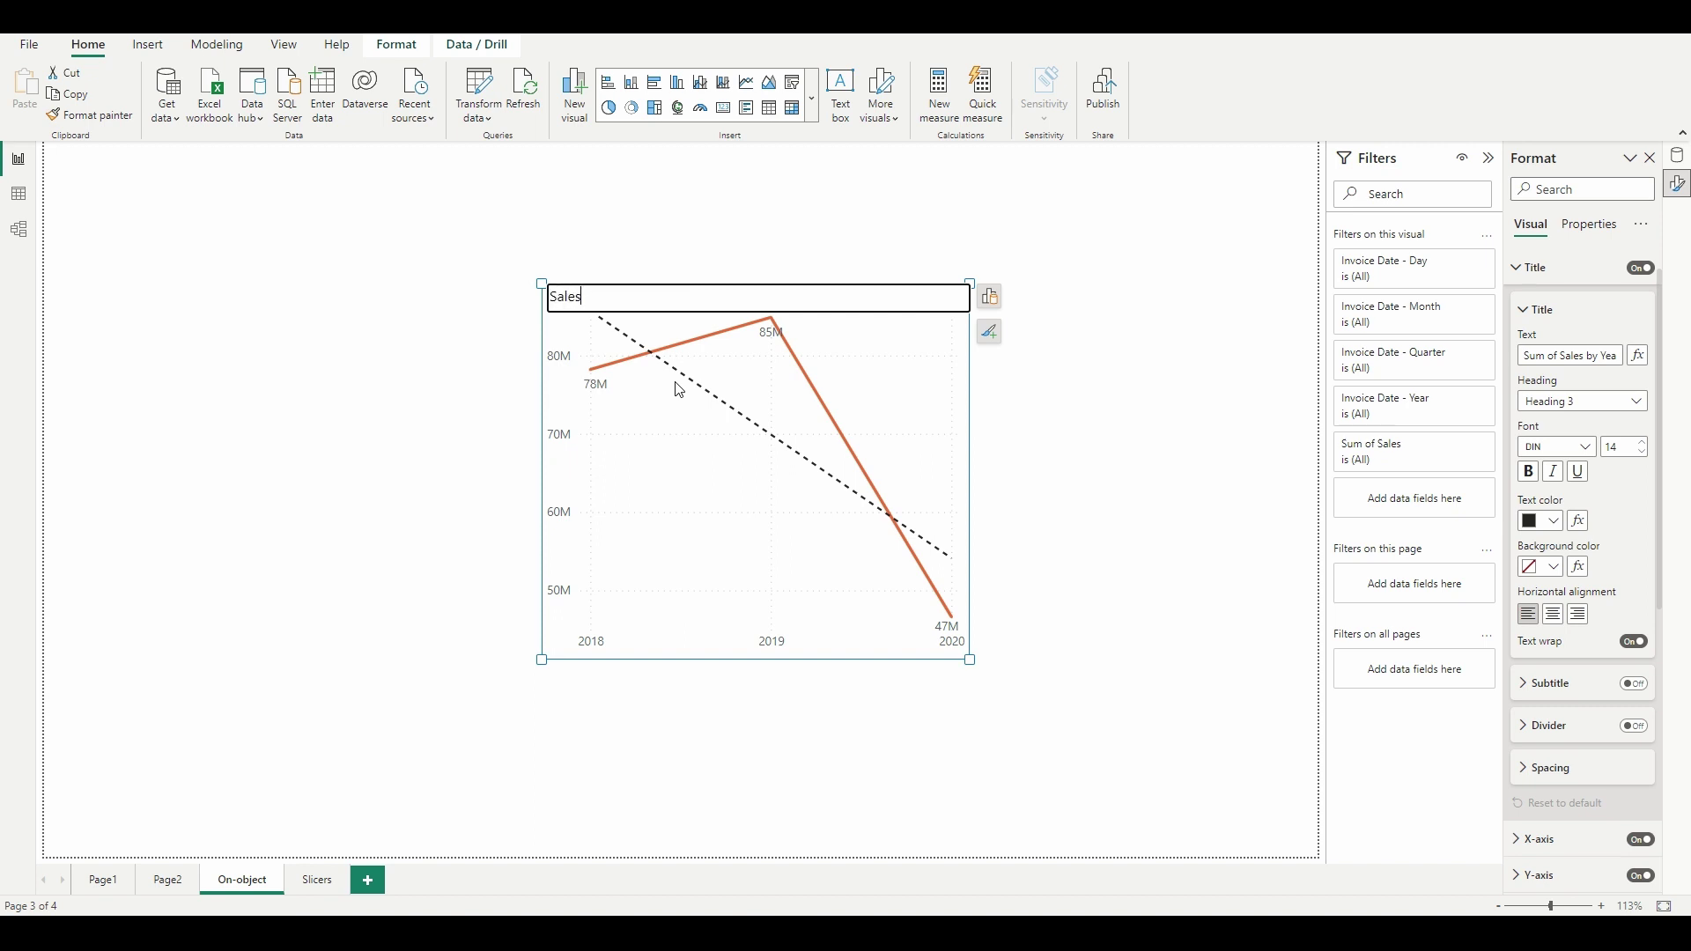
{"action": "key", "text": "Return"}
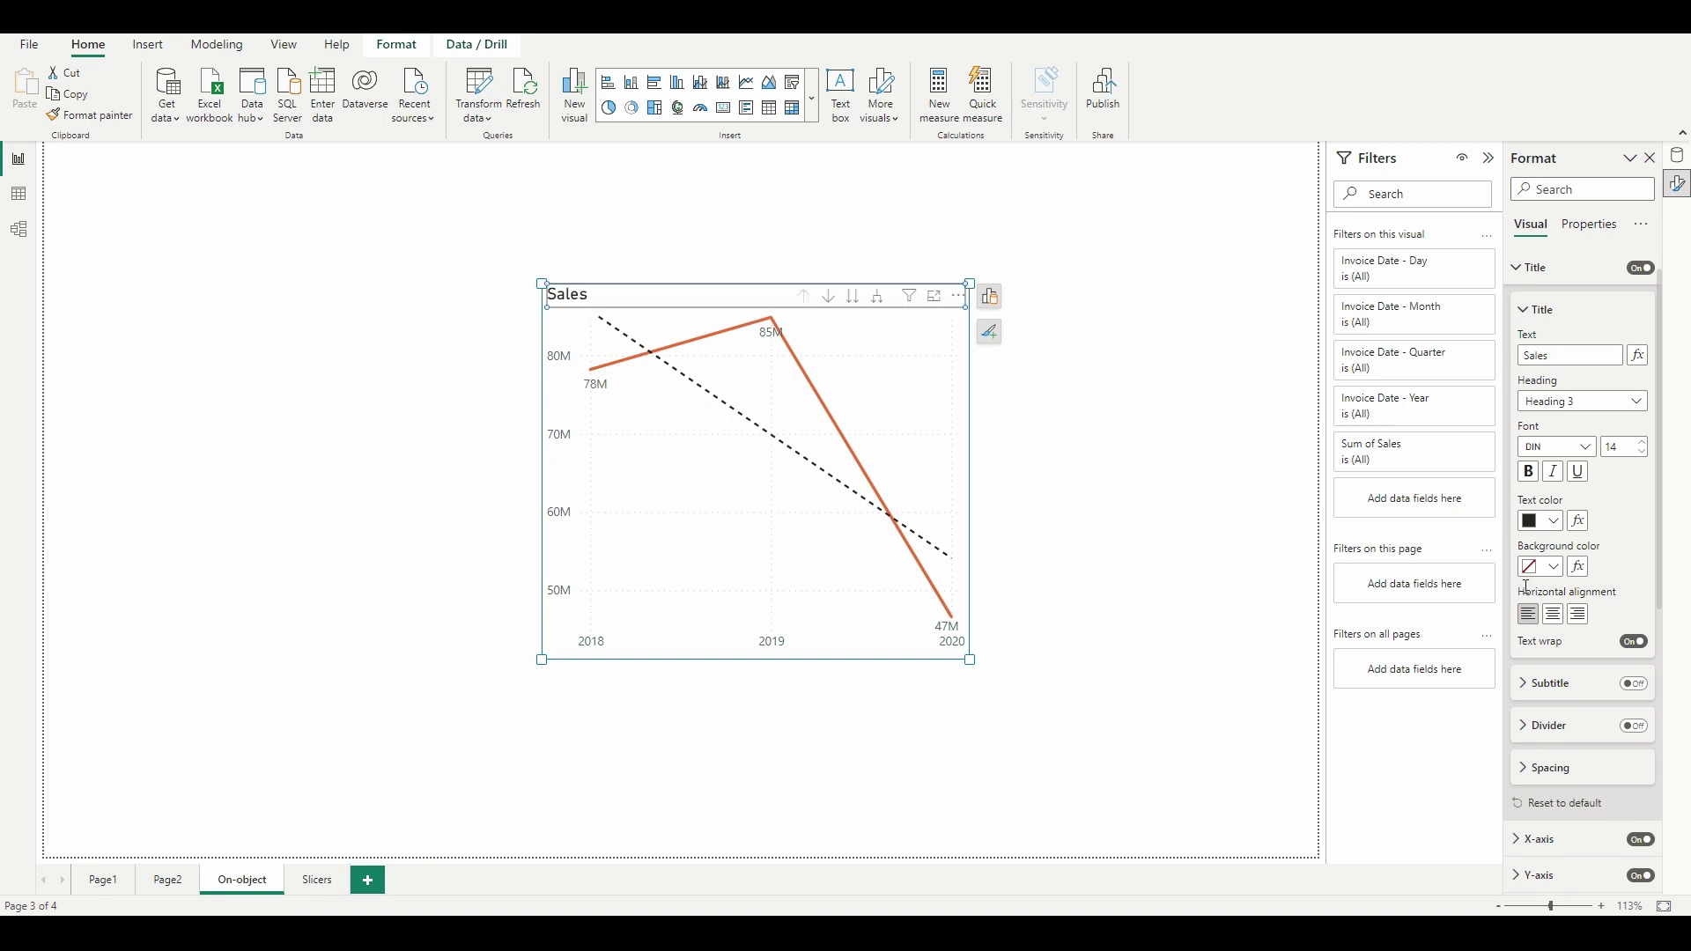
{"action": "left_click", "coordinate": [1553, 615]}
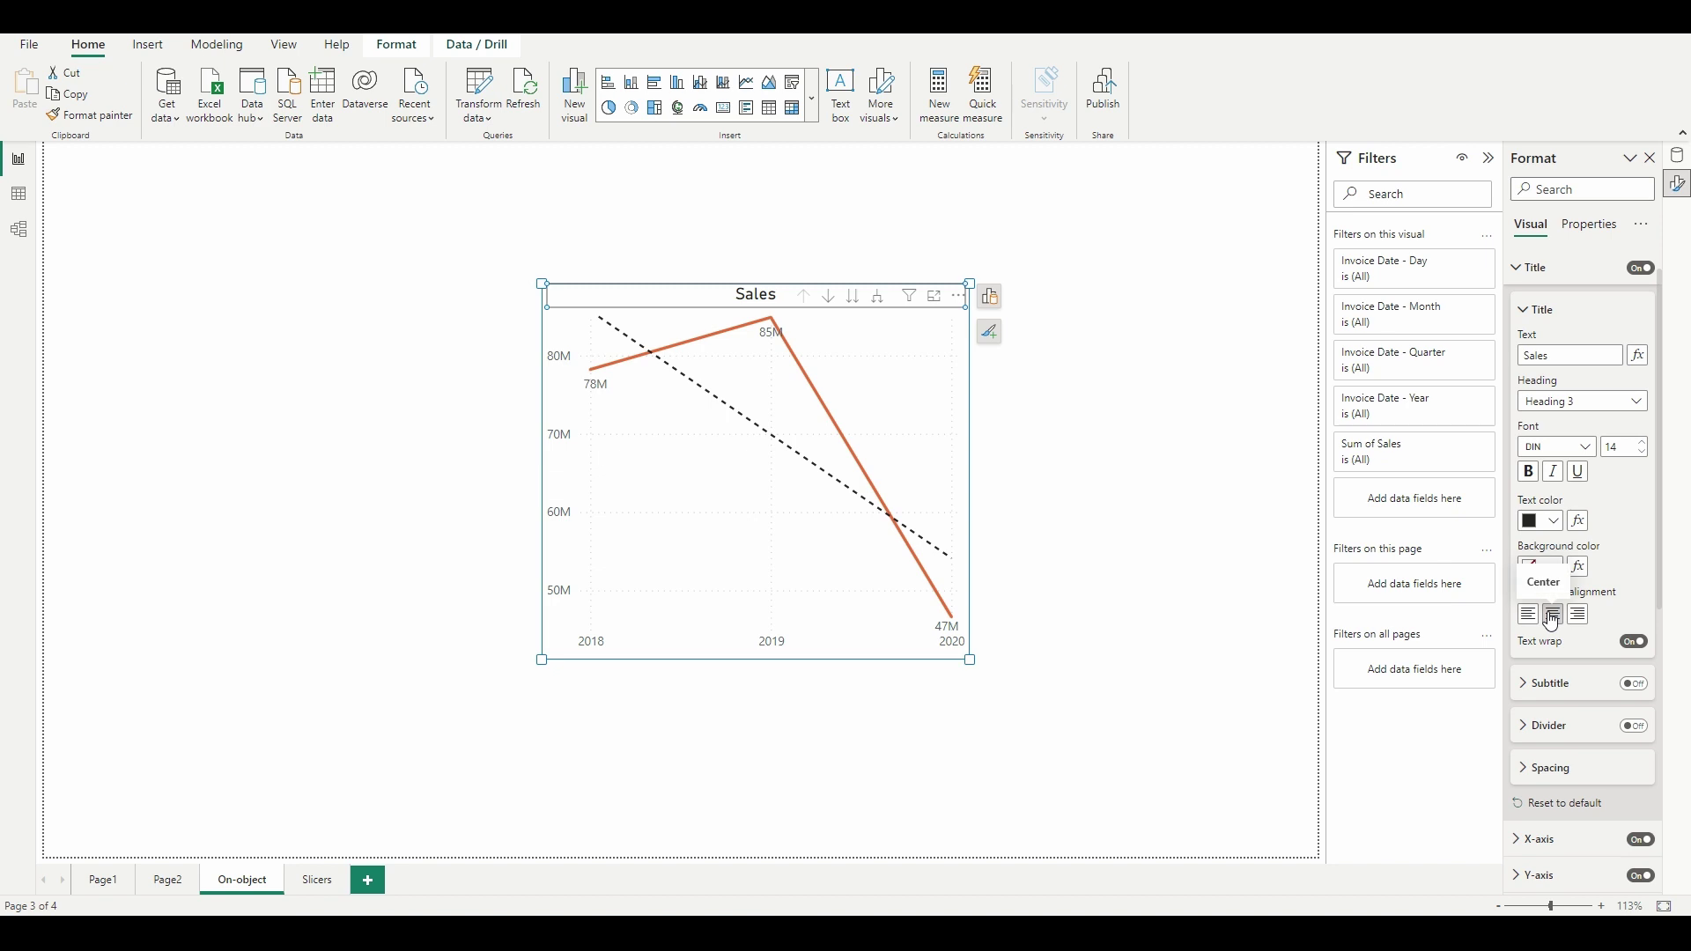
Turn on a subtitle reading 'by Year' and center it.
{"action": "left_click", "coordinate": [1566, 696]}
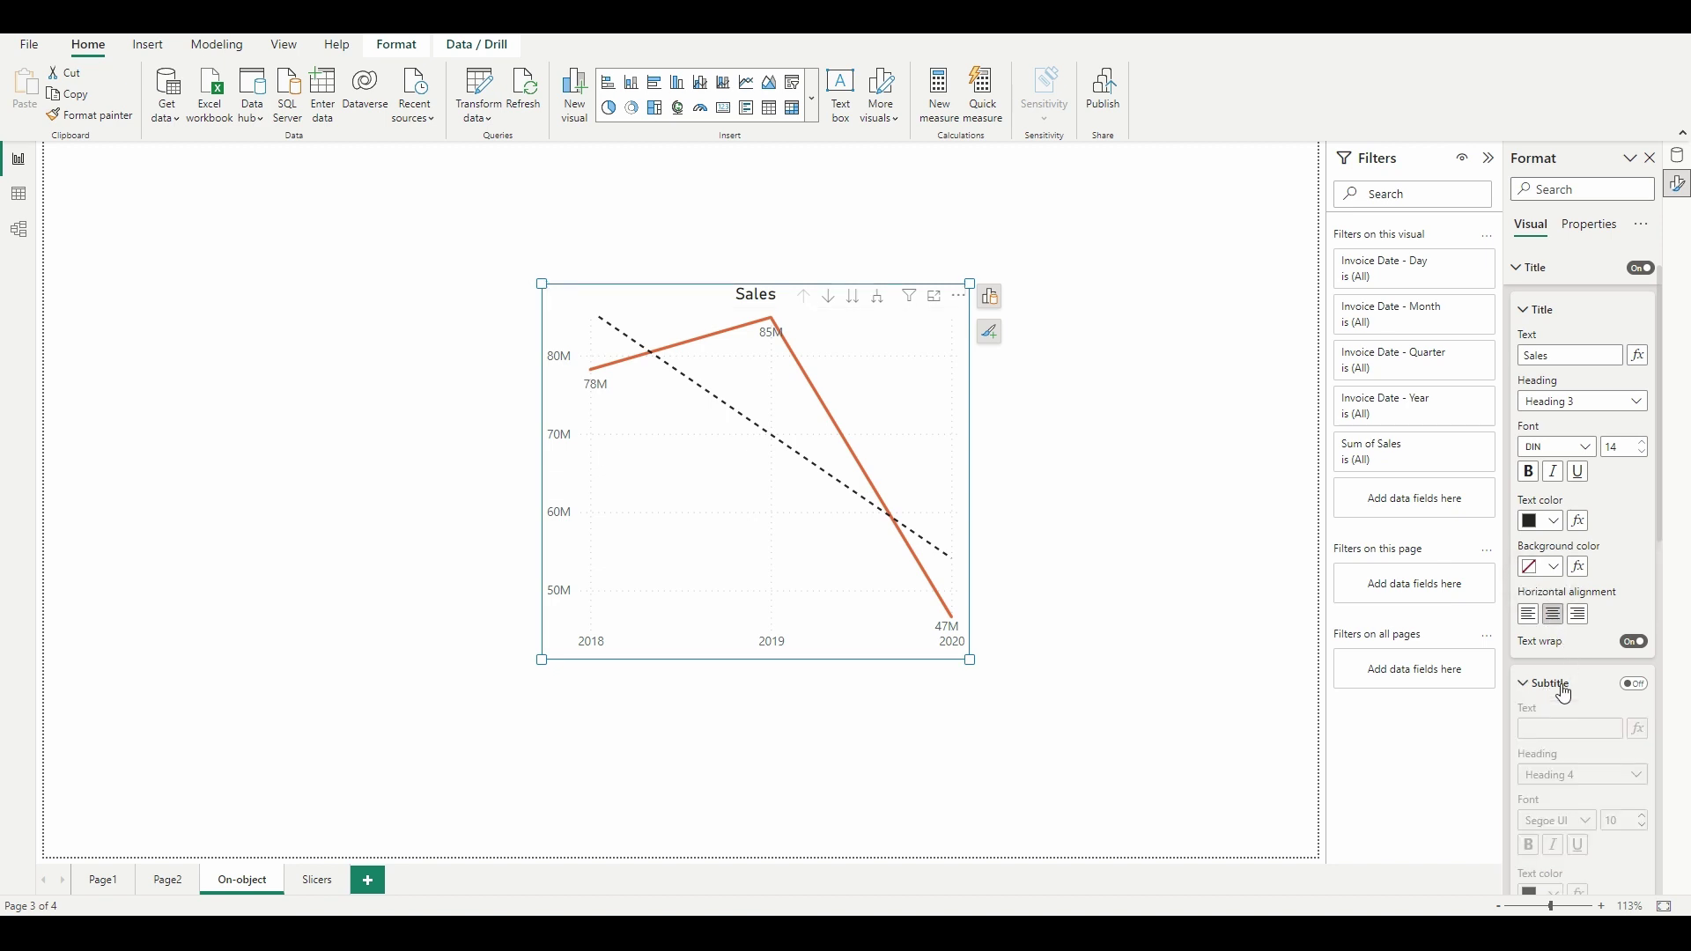
{"action": "left_click", "coordinate": [1635, 684]}
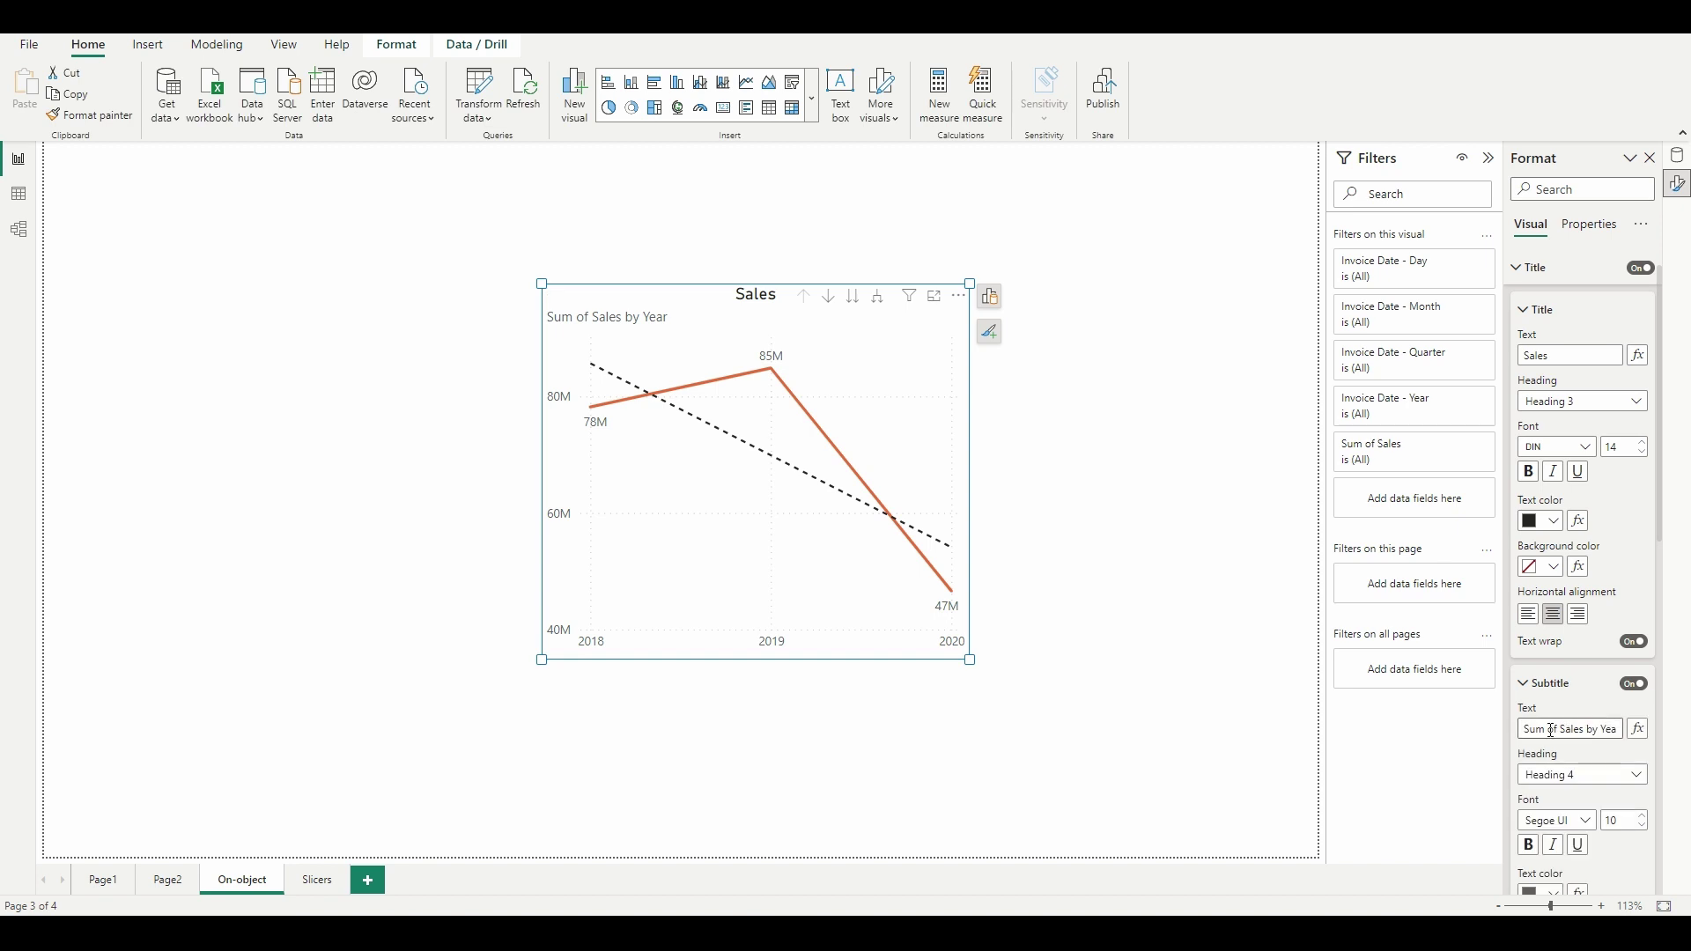
{"action": "triple_click", "coordinate": [1549, 723]}
{"action": "type", "text": "by Year"}
{"action": "scroll", "coordinate": [1557, 667], "scroll_direction": "down", "scroll_amount": 3}
{"action": "left_click", "coordinate": [1555, 655]}
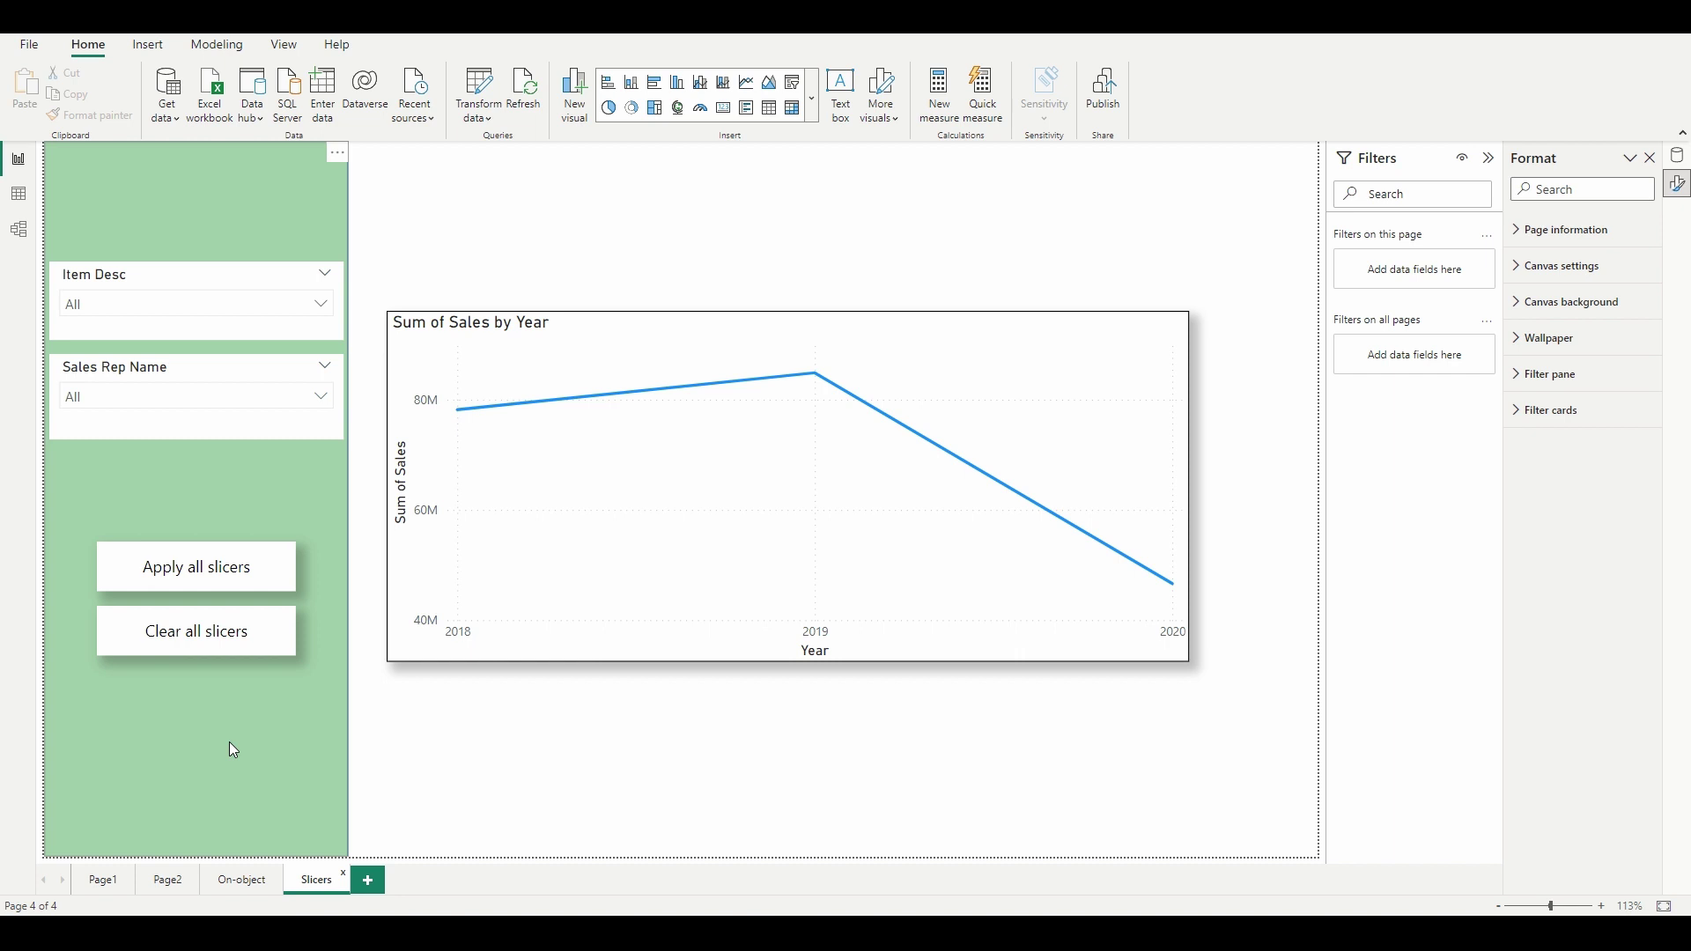
View the Buttons dropdown on the Insert tab, then dismiss it without adding a button.
{"action": "left_click", "coordinate": [148, 48]}
{"action": "left_click", "coordinate": [847, 113]}
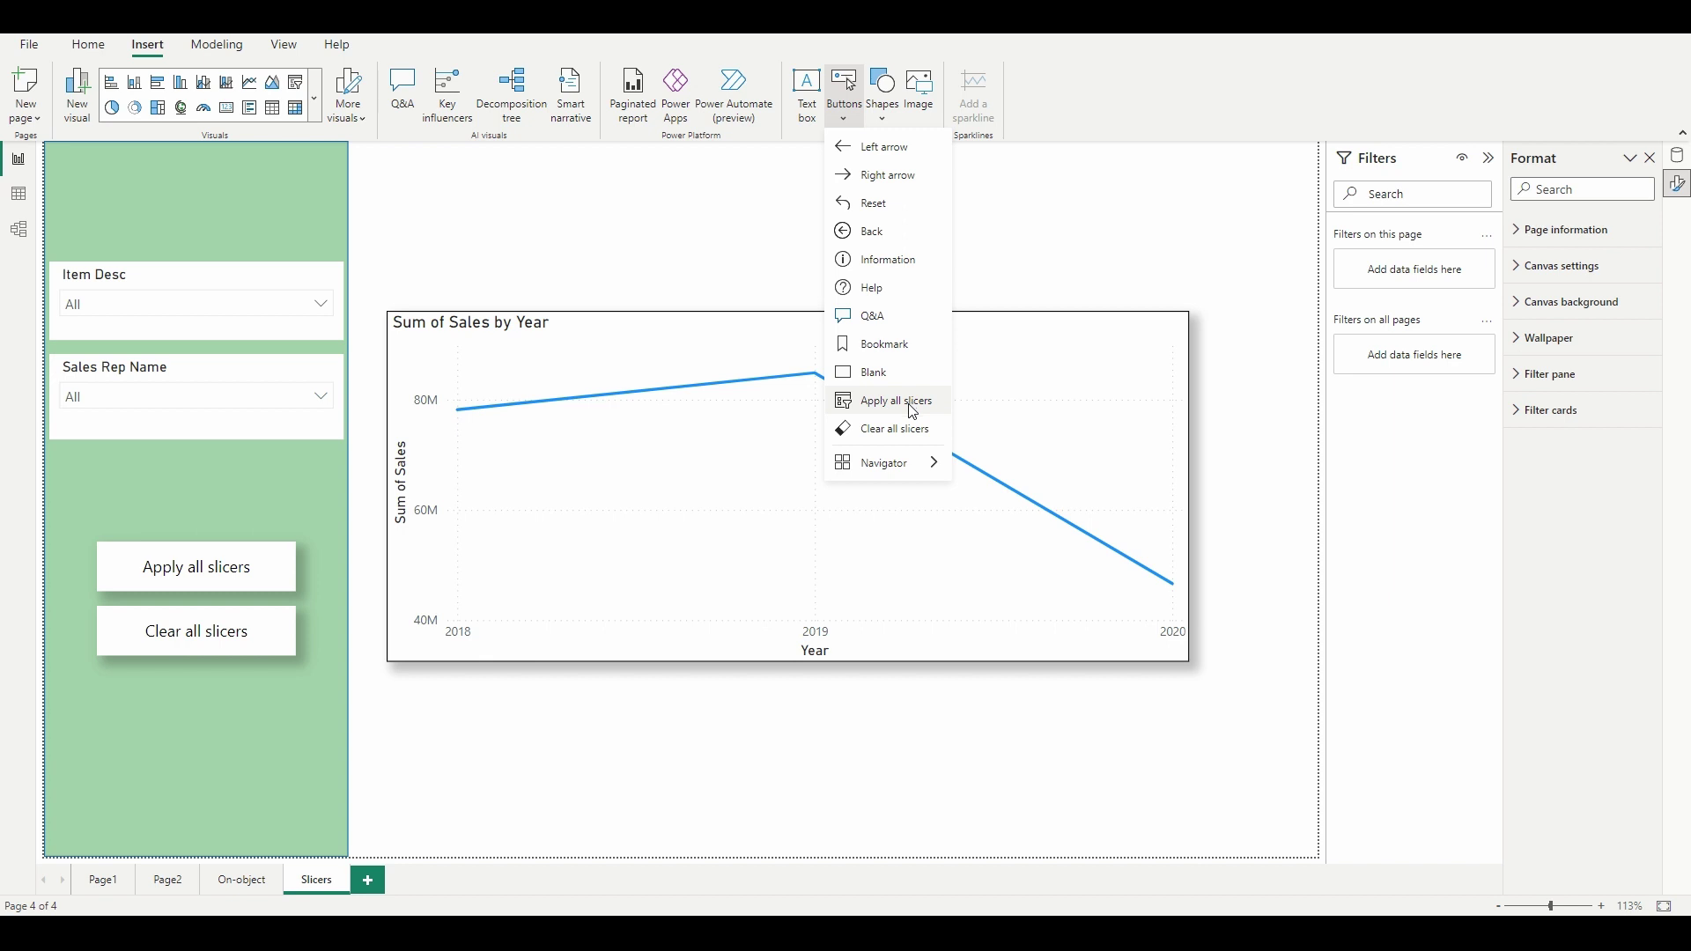
{"action": "left_click", "coordinate": [587, 257]}
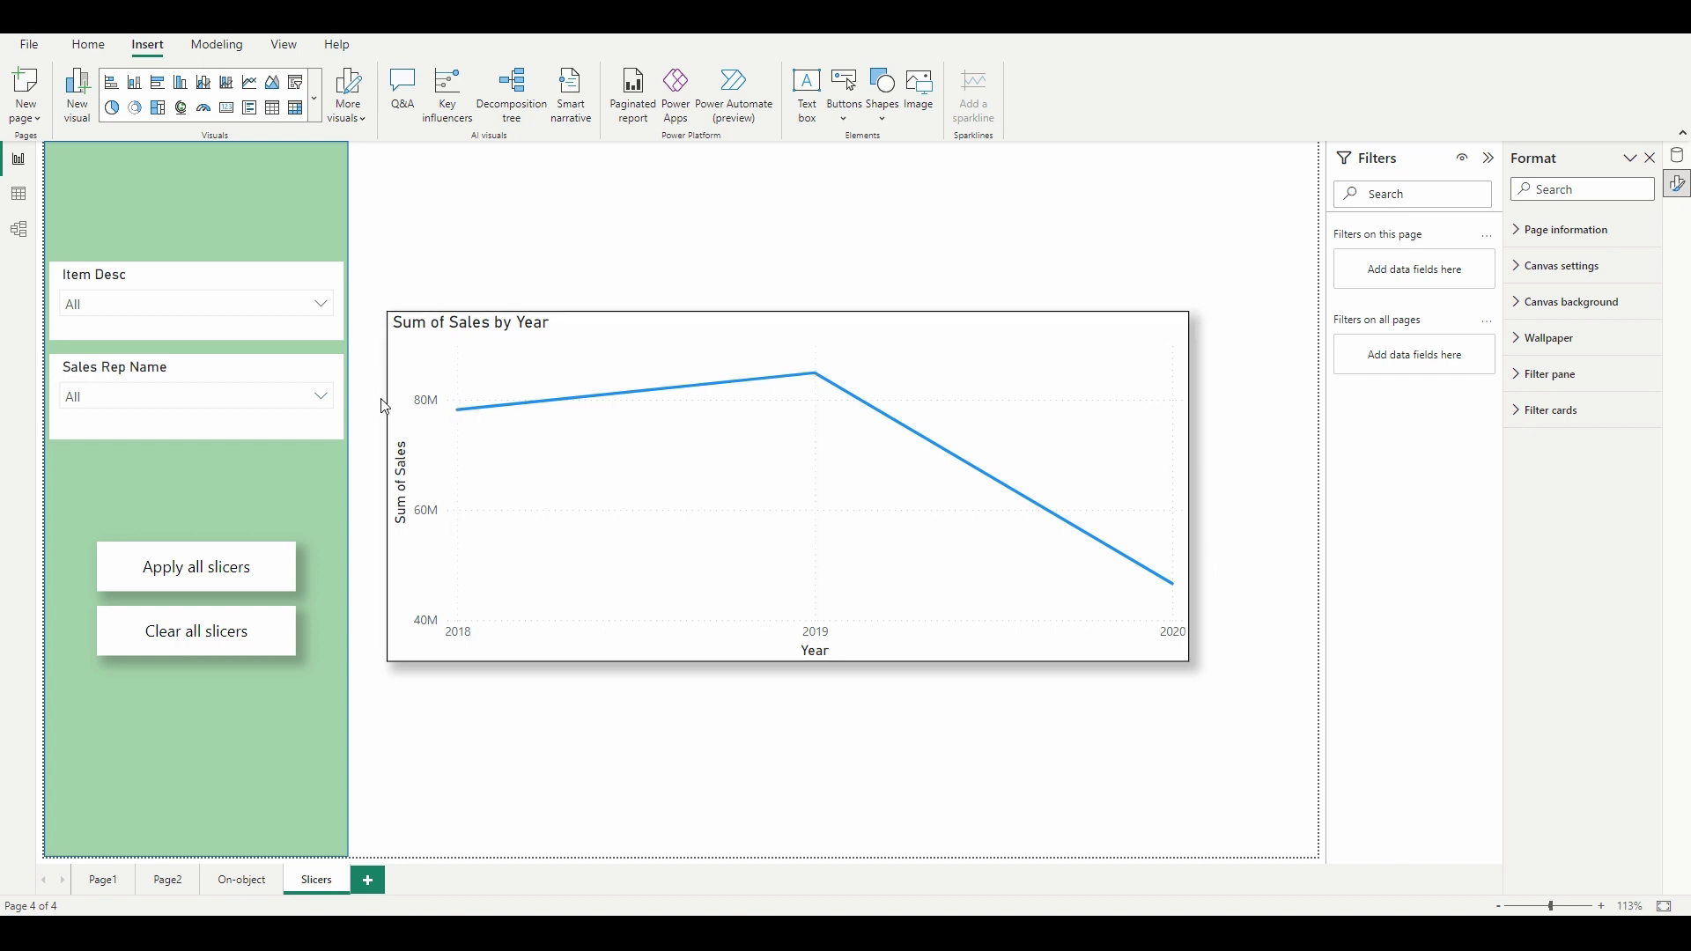
{"action": "left_click", "coordinate": [199, 315]}
{"action": "left_click", "coordinate": [199, 315]}
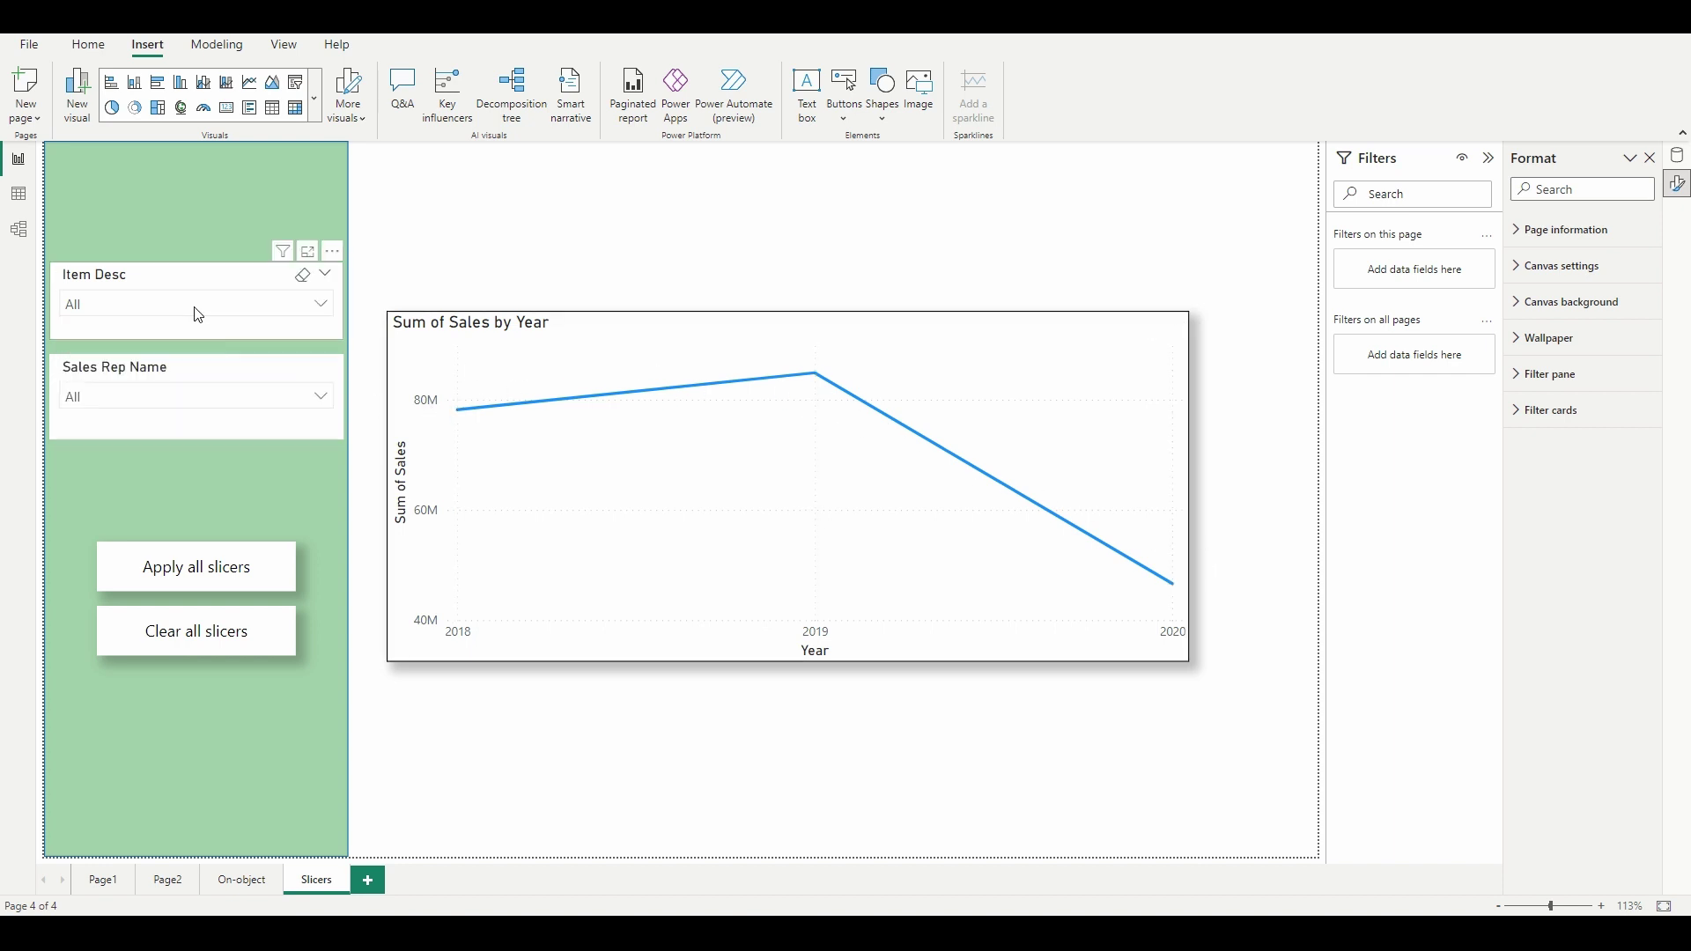
{"action": "left_click", "coordinate": [212, 397]}
{"action": "left_click", "coordinate": [213, 401]}
{"action": "left_click", "coordinate": [250, 315]}
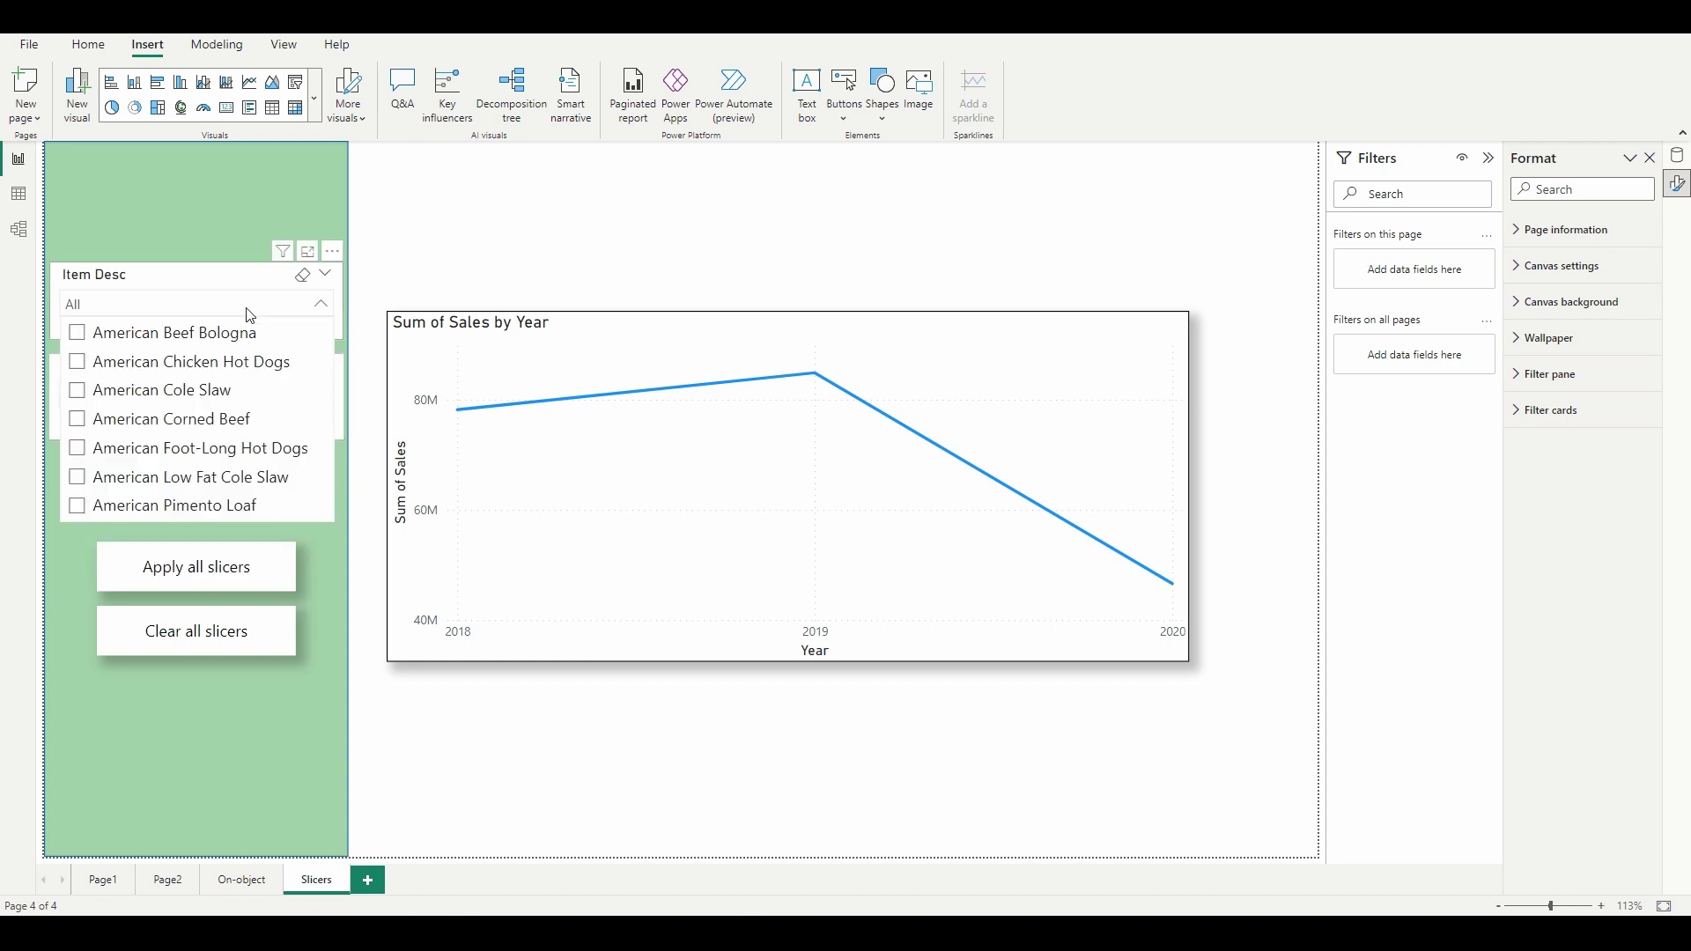
{"action": "left_click", "coordinate": [77, 335]}
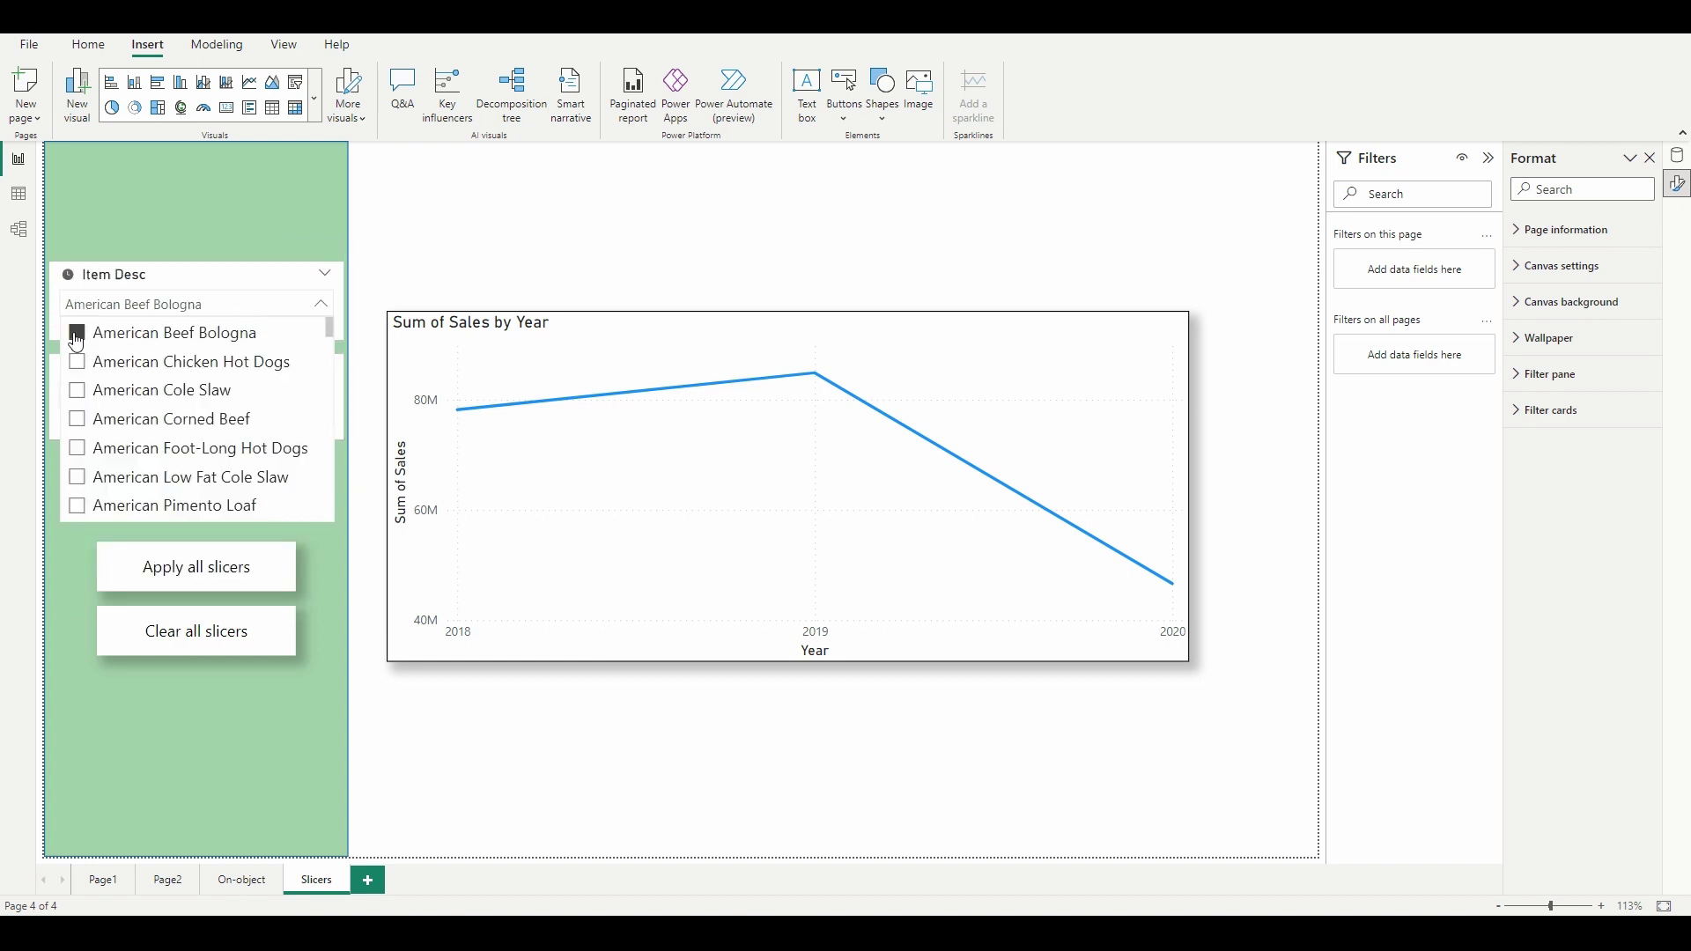
{"action": "left_click", "coordinate": [197, 304]}
{"action": "left_click", "coordinate": [203, 396]}
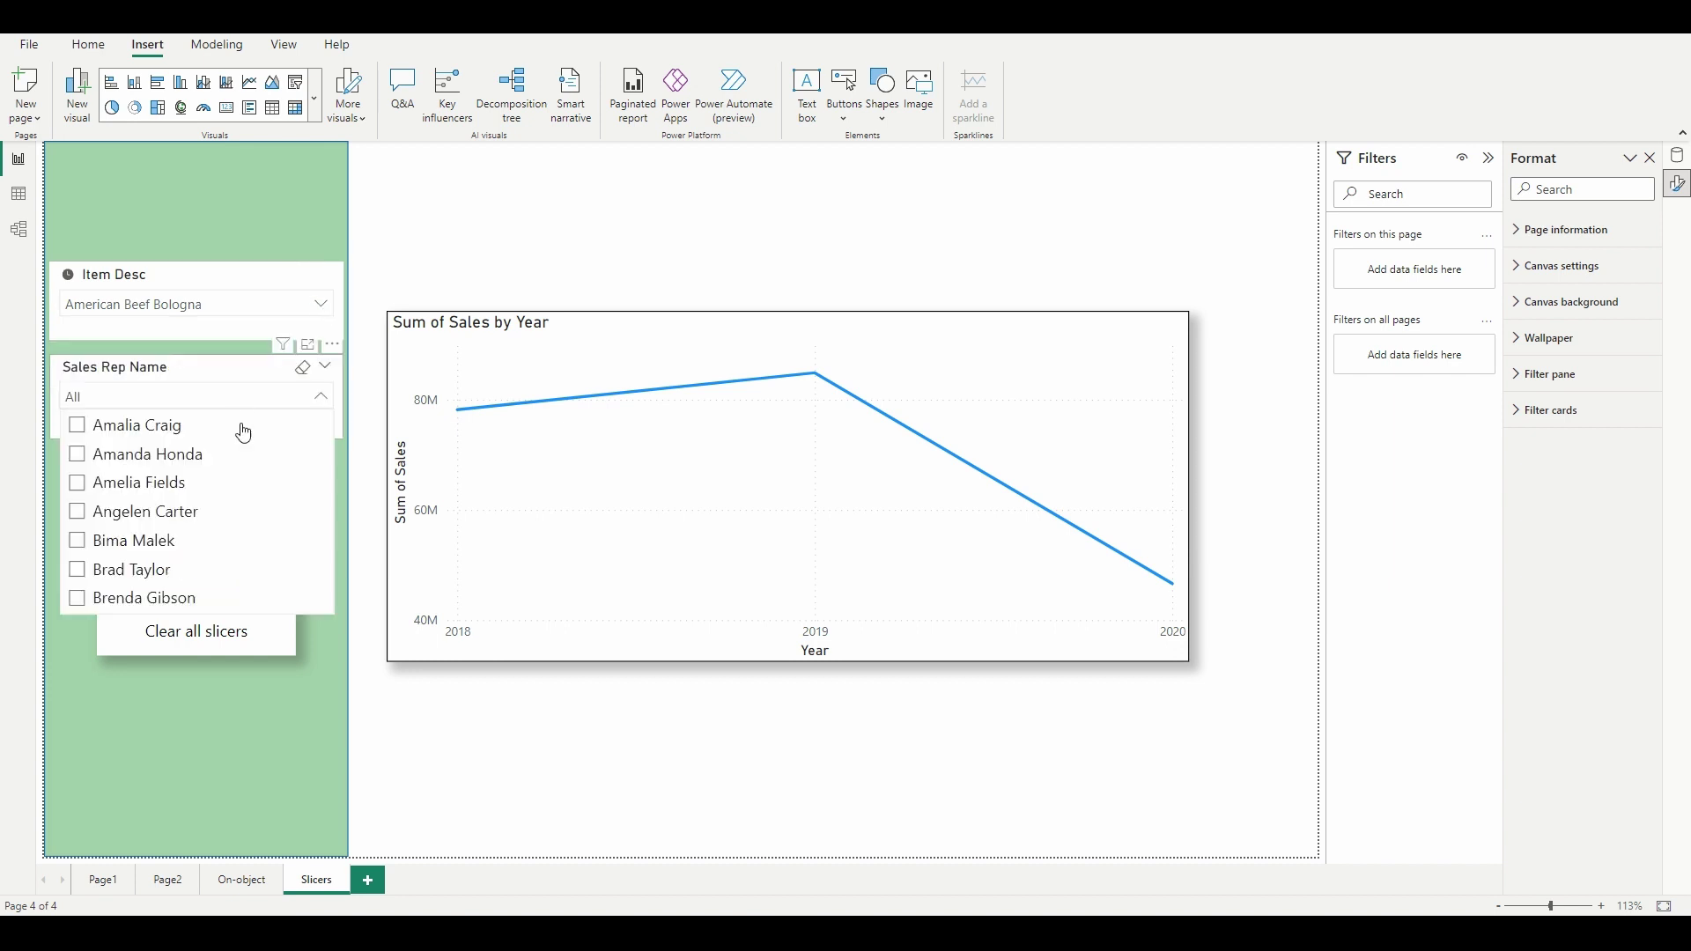
{"action": "left_click", "coordinate": [78, 427]}
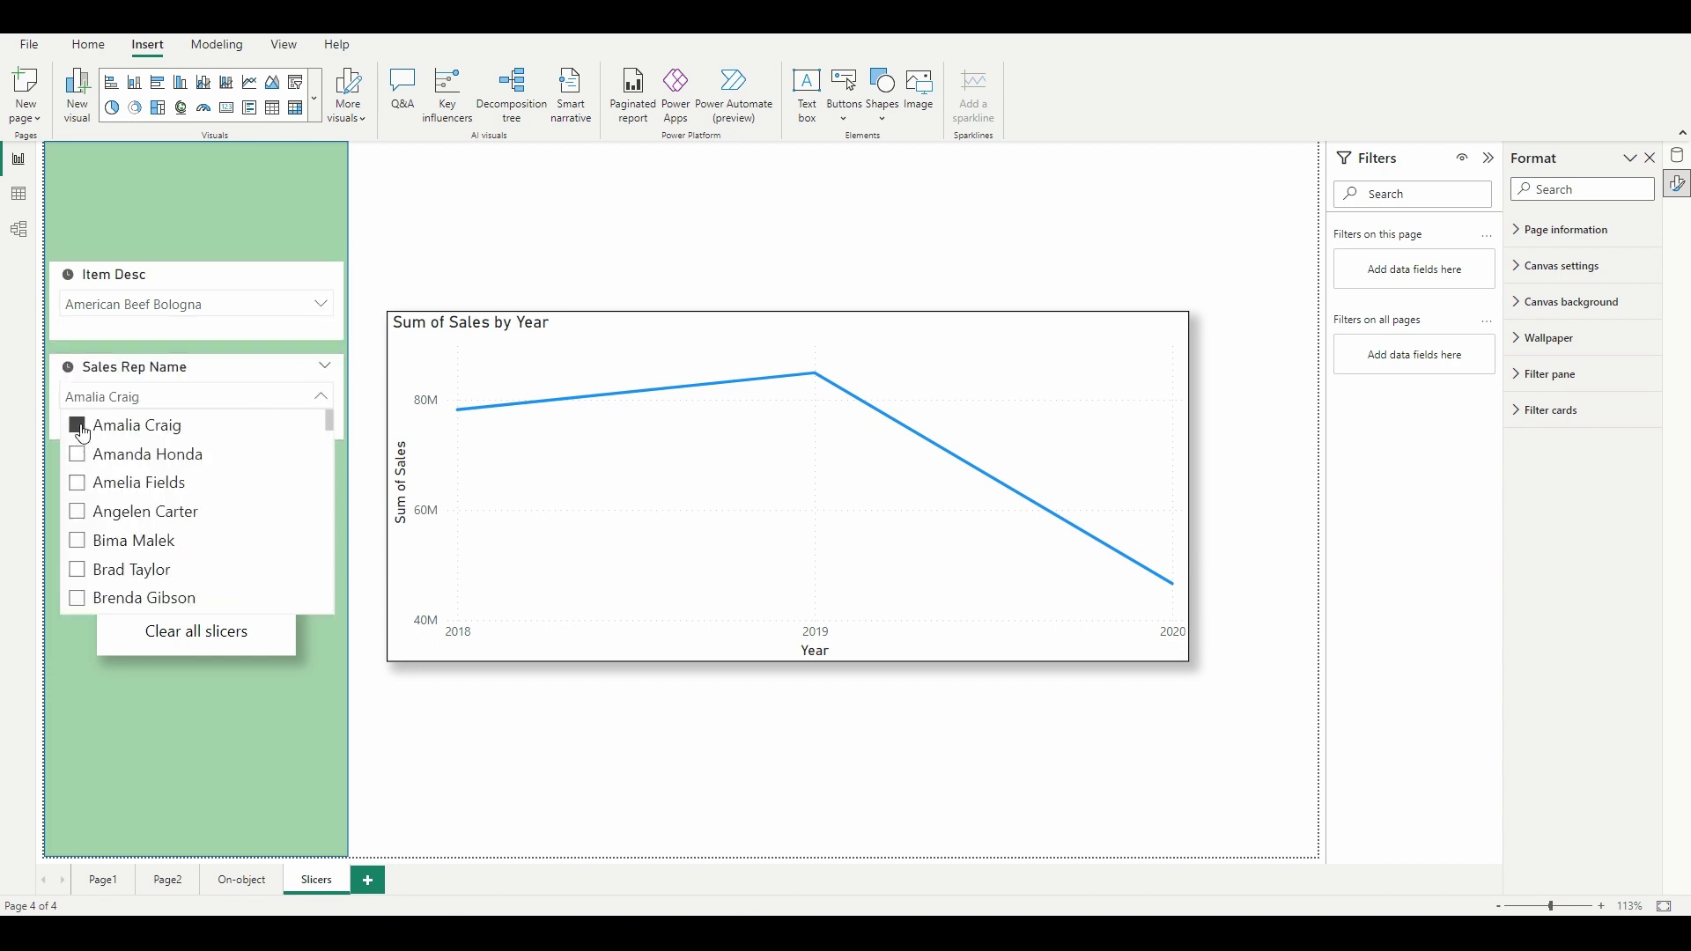
{"action": "left_click", "coordinate": [81, 457], "text": "ctrl"}
{"action": "left_click", "coordinate": [78, 484], "text": "ctrl"}
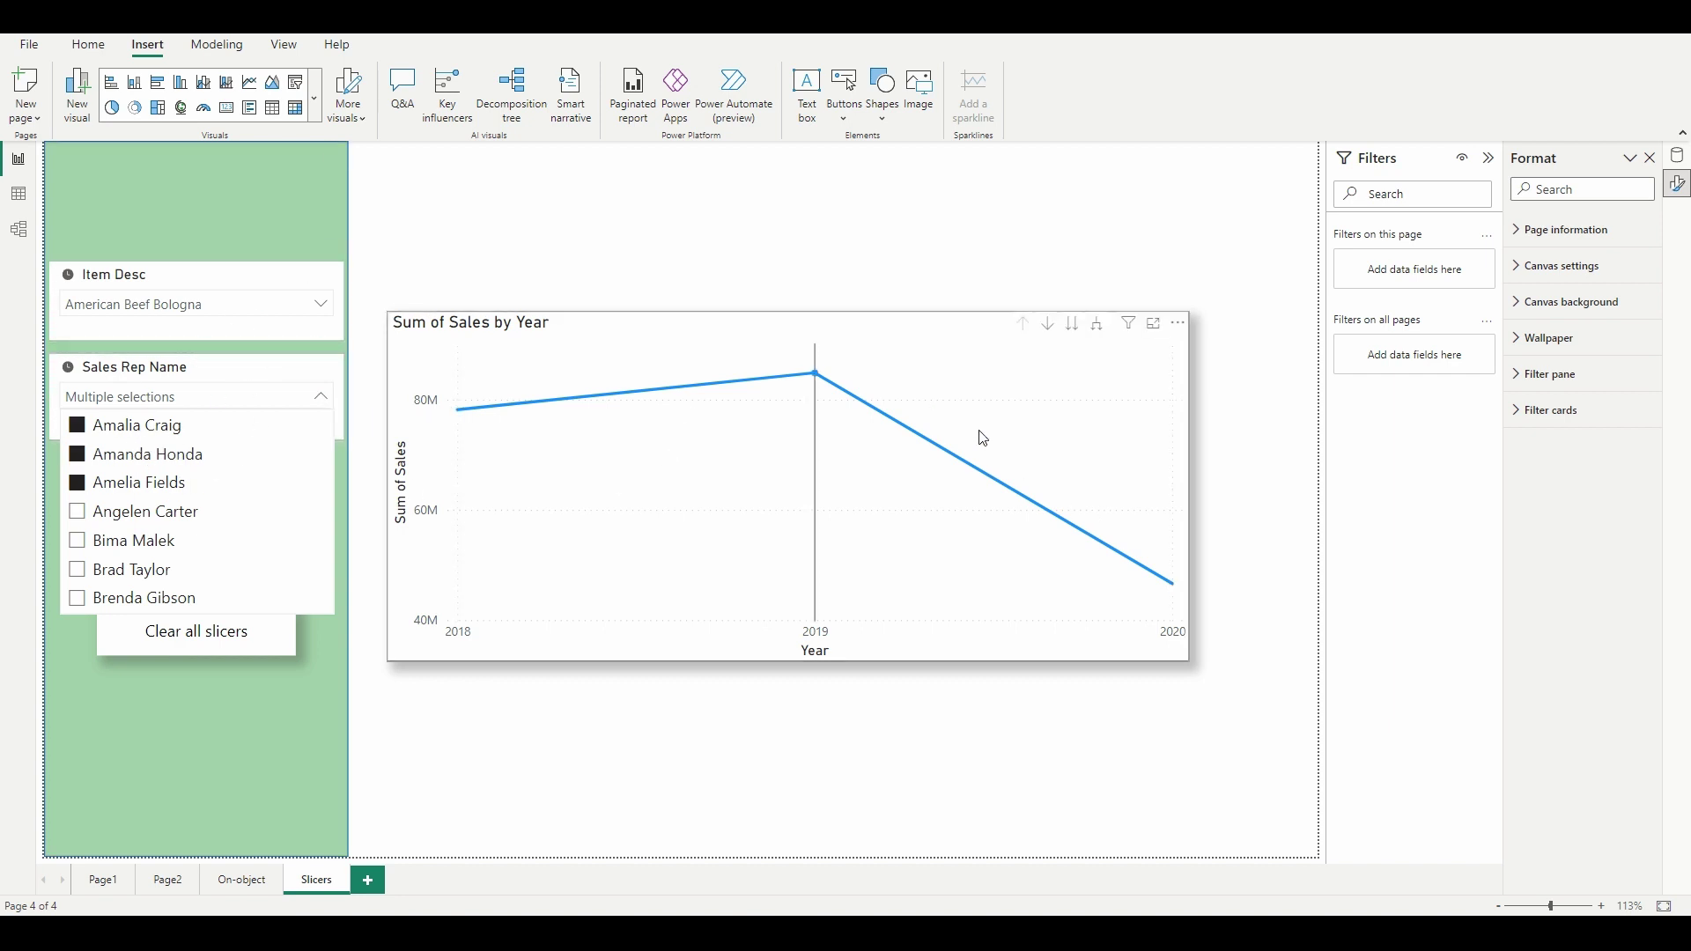
{"action": "left_click", "coordinate": [306, 497]}
{"action": "left_click", "coordinate": [229, 570], "text": "ctrl"}
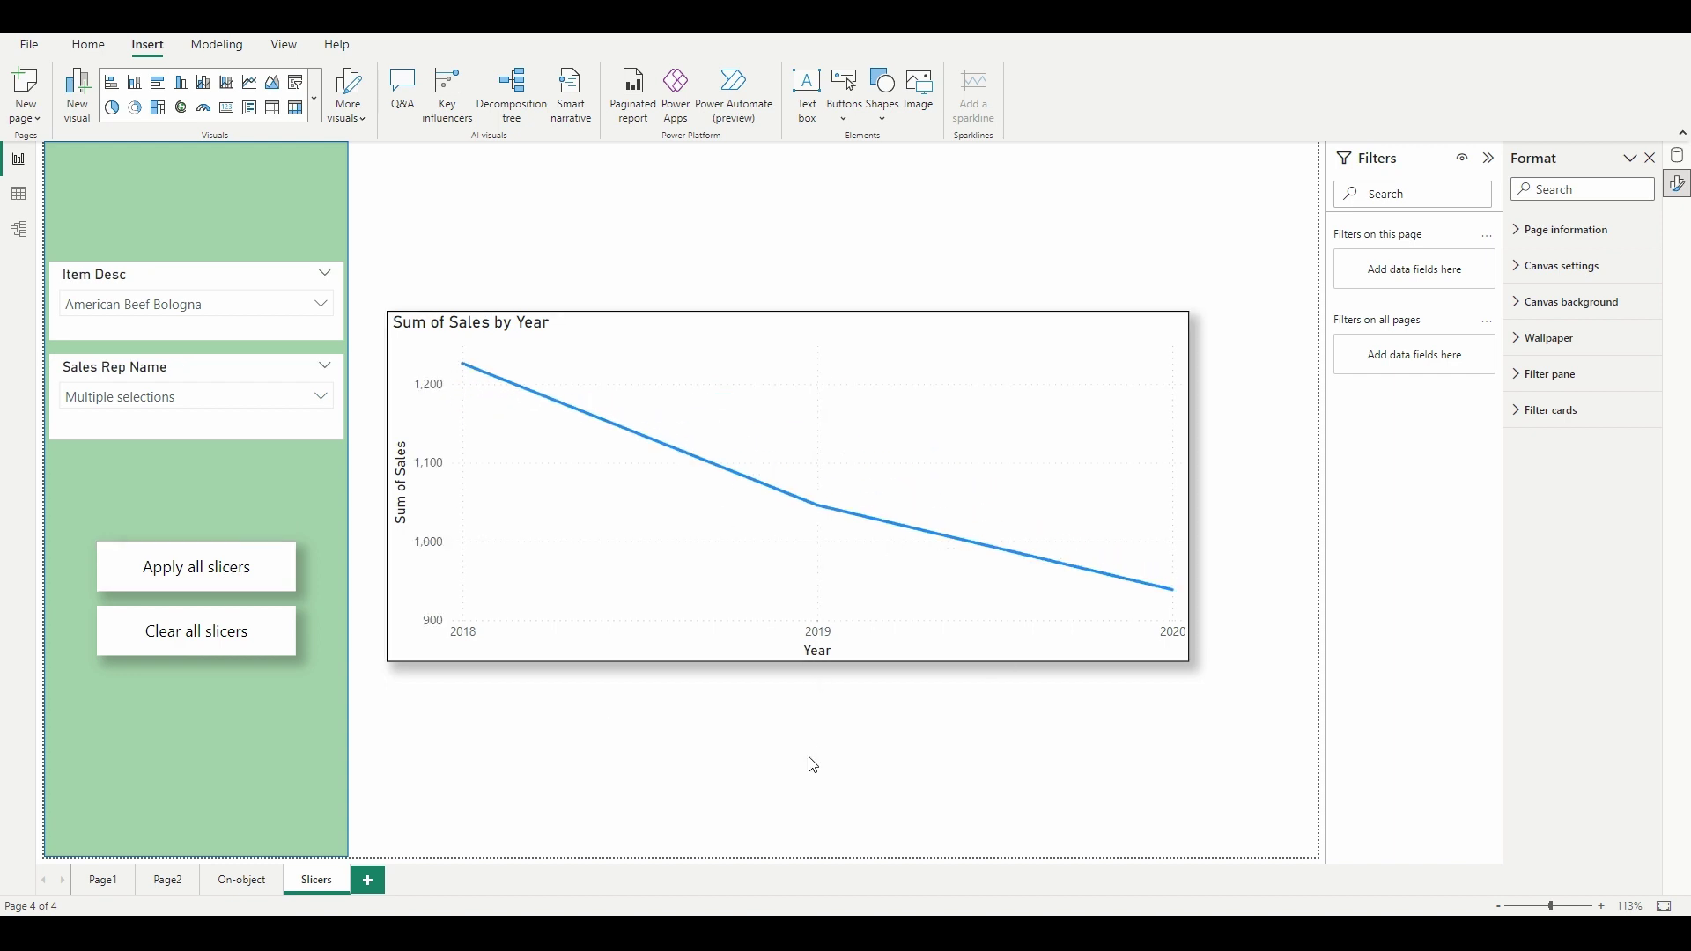
{"action": "left_click", "coordinate": [211, 648], "text": "ctrl"}
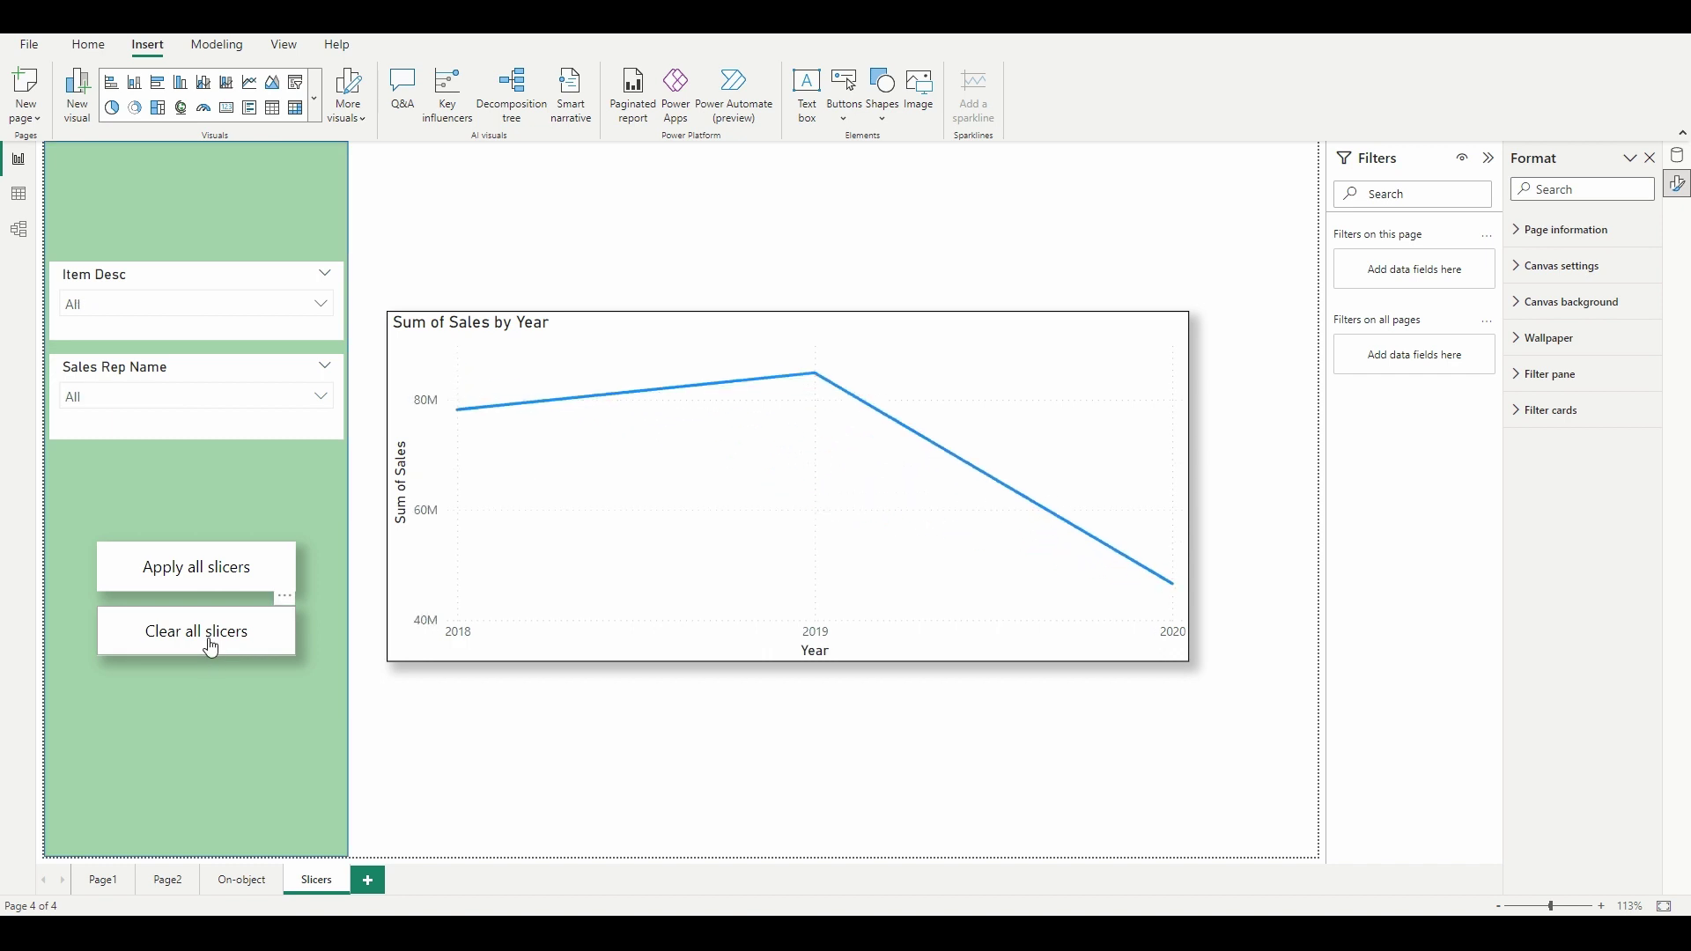